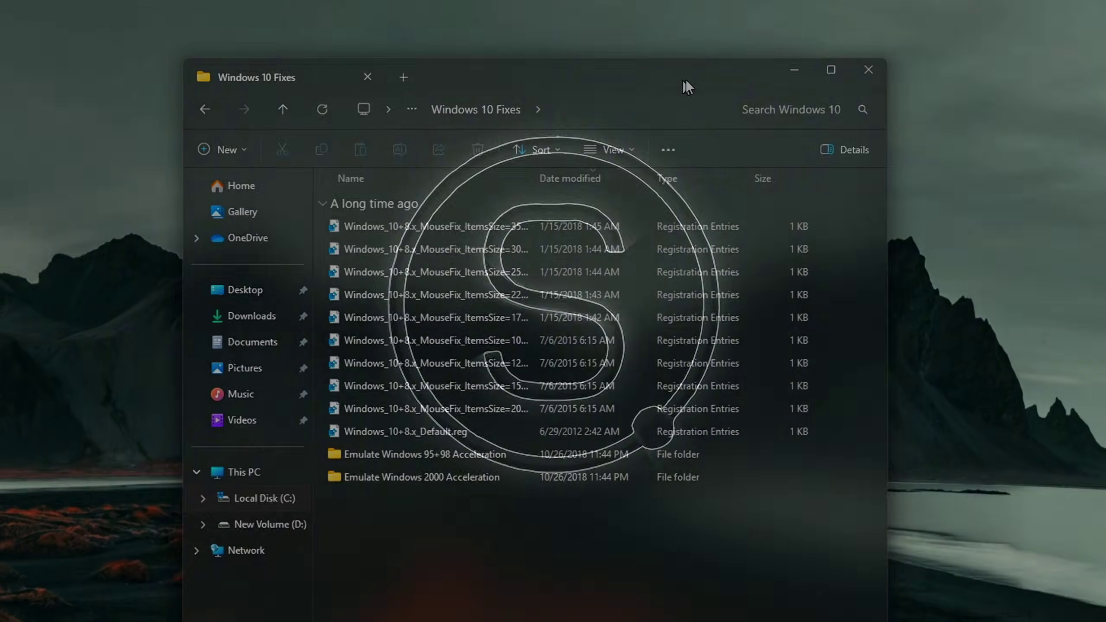
# Switch the Windows 10 Fixes folder to Content view, select the 350% reg file, and move the window right
pyautogui.hotkey('ctrl', 'shift', '6')
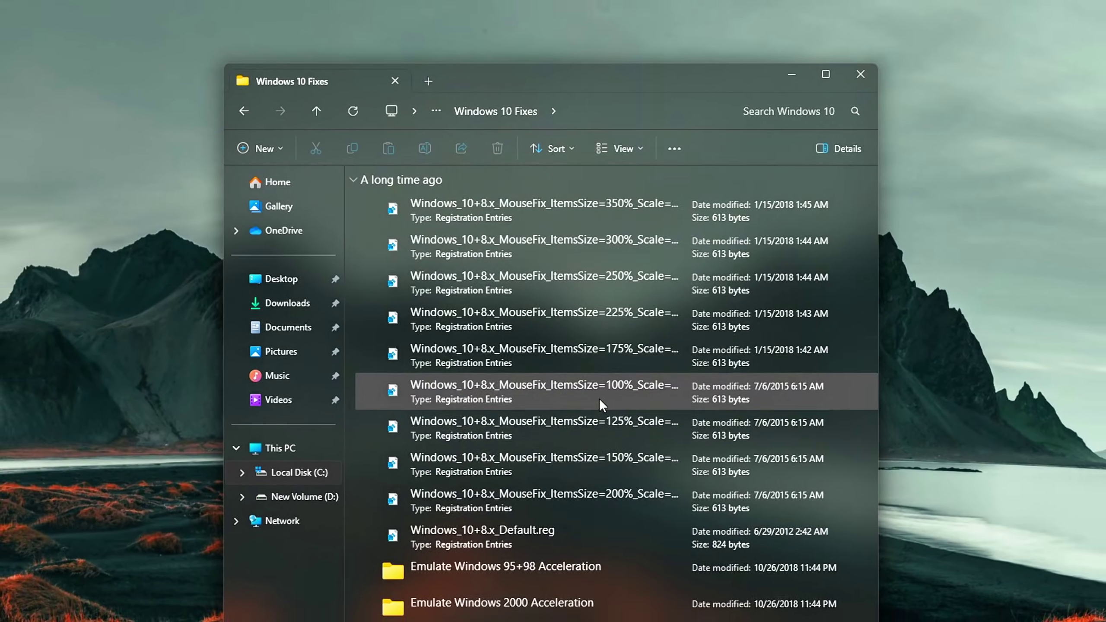
pyautogui.click(630, 205)
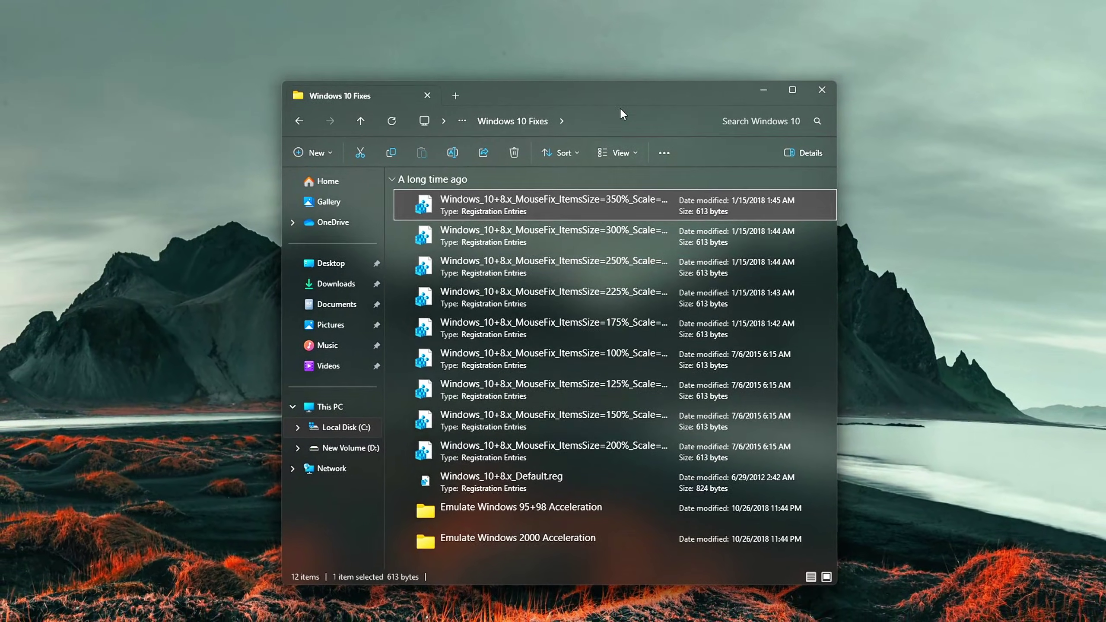
pyautogui.moveTo(621, 110); pyautogui.dragTo(793, 70)
pyautogui.rightClick(169, 179)
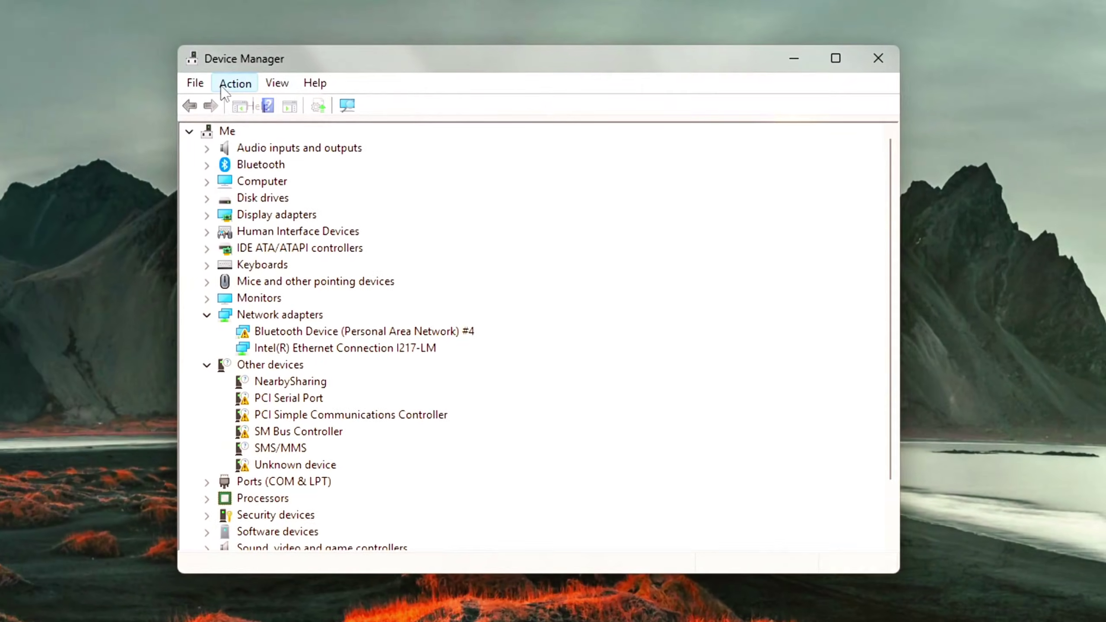
# Switch Device Manager to Devices by connection and scroll down the device tree
pyautogui.click(236, 83)
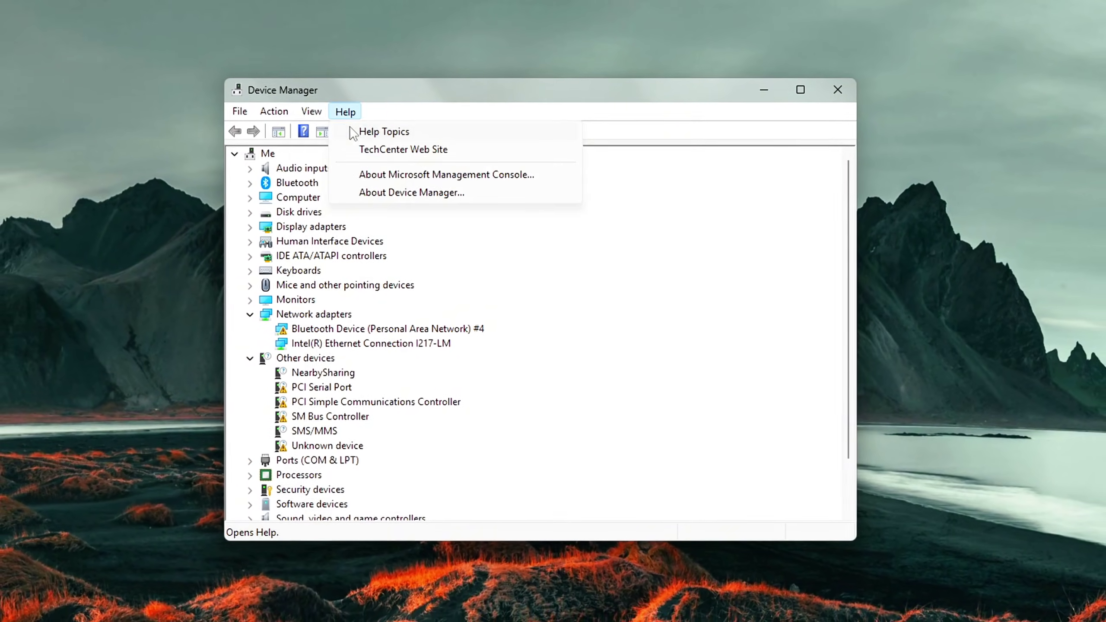
pyautogui.click(372, 150)
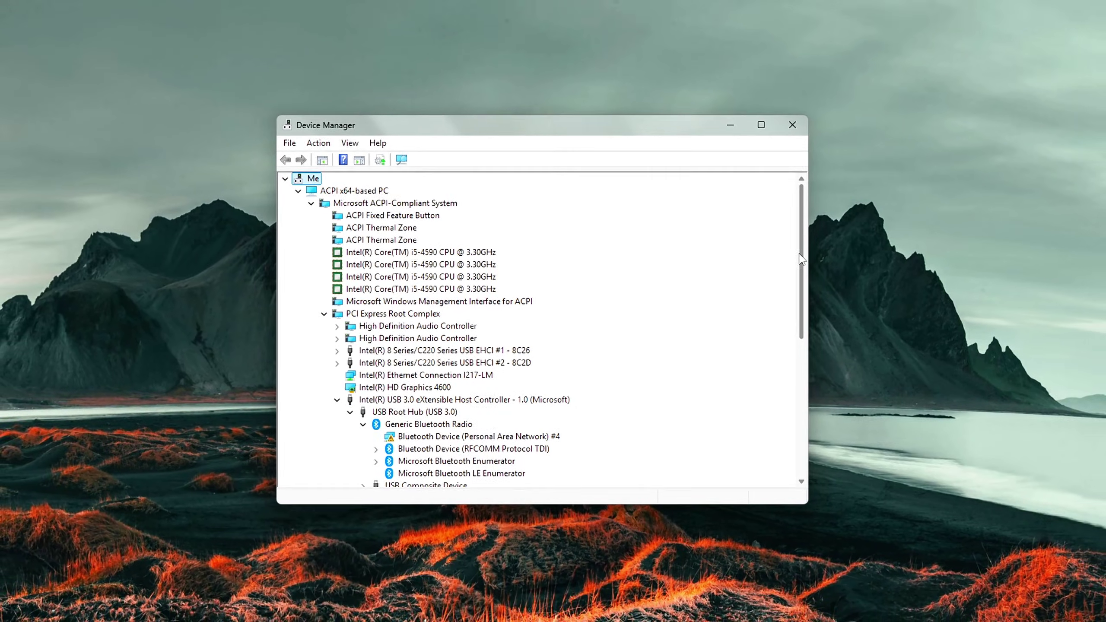
pyautogui.scroll(-3, 800, 259)
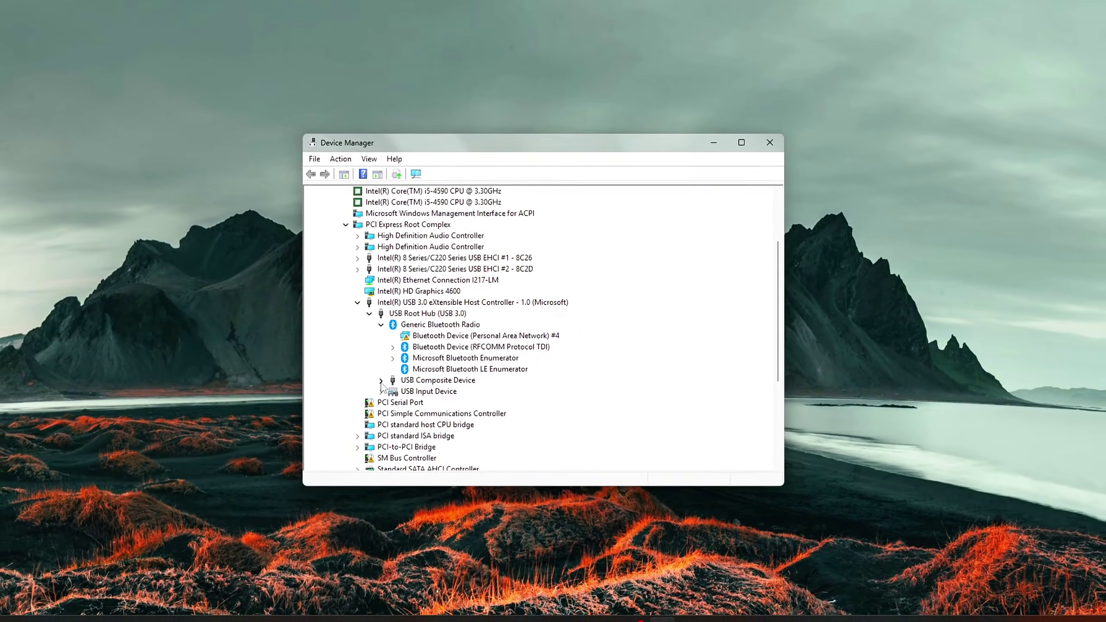
# Inspect the USB Composite Device, then set Games GPU Priority to 8 and review Priority and Scheduling Category
pyautogui.click(381, 380)
pyautogui.click(428, 391)
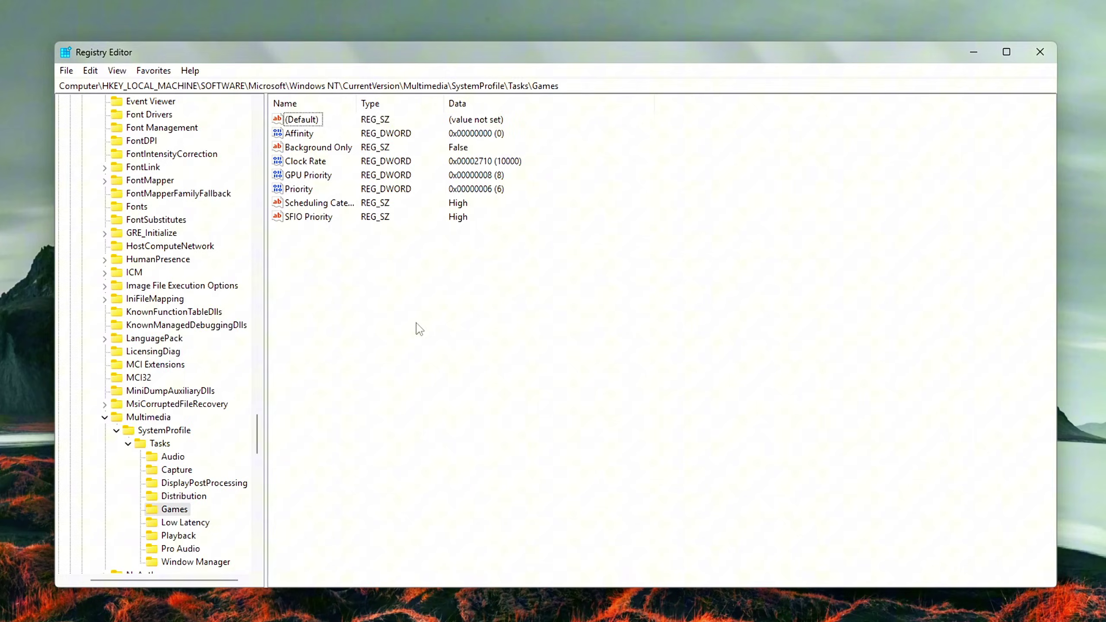
pyautogui.doubleClick(315, 177)
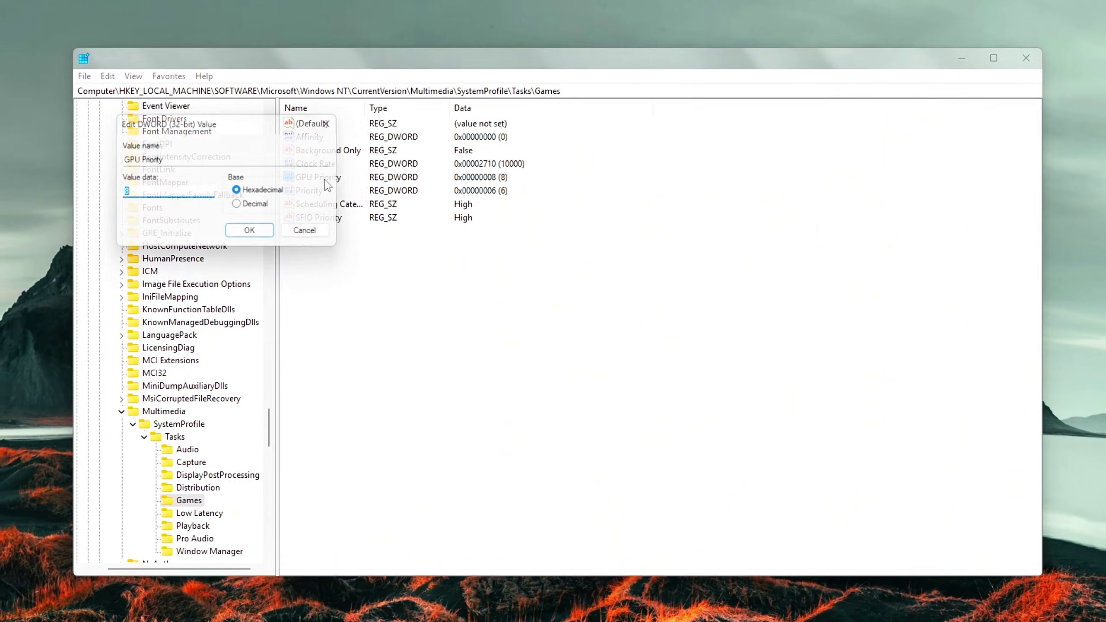
pyautogui.write('8')
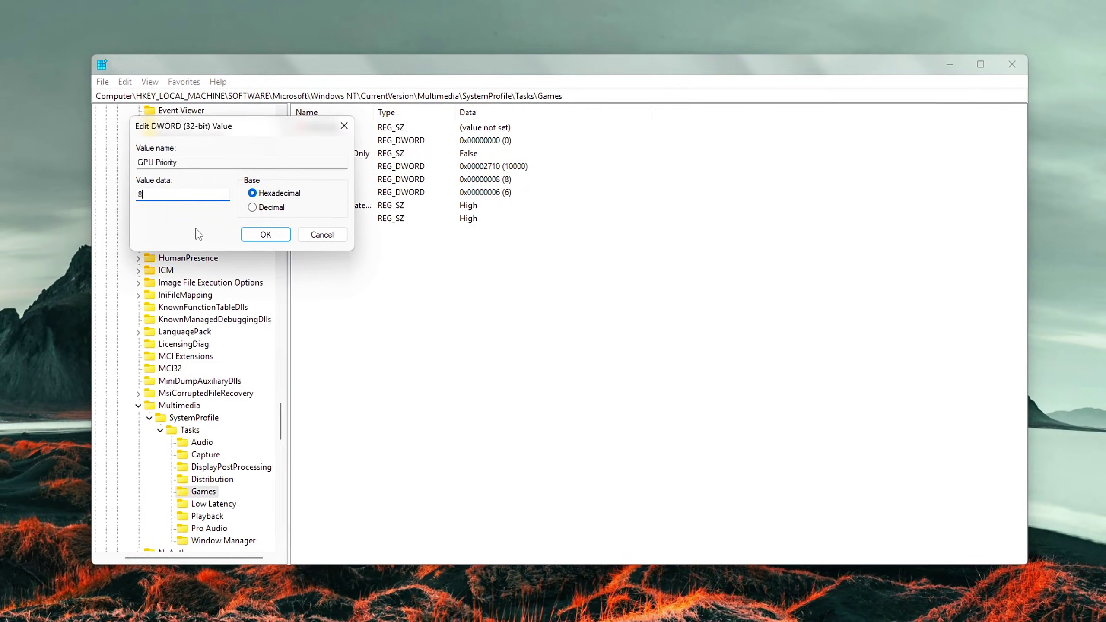
pyautogui.press('Return')
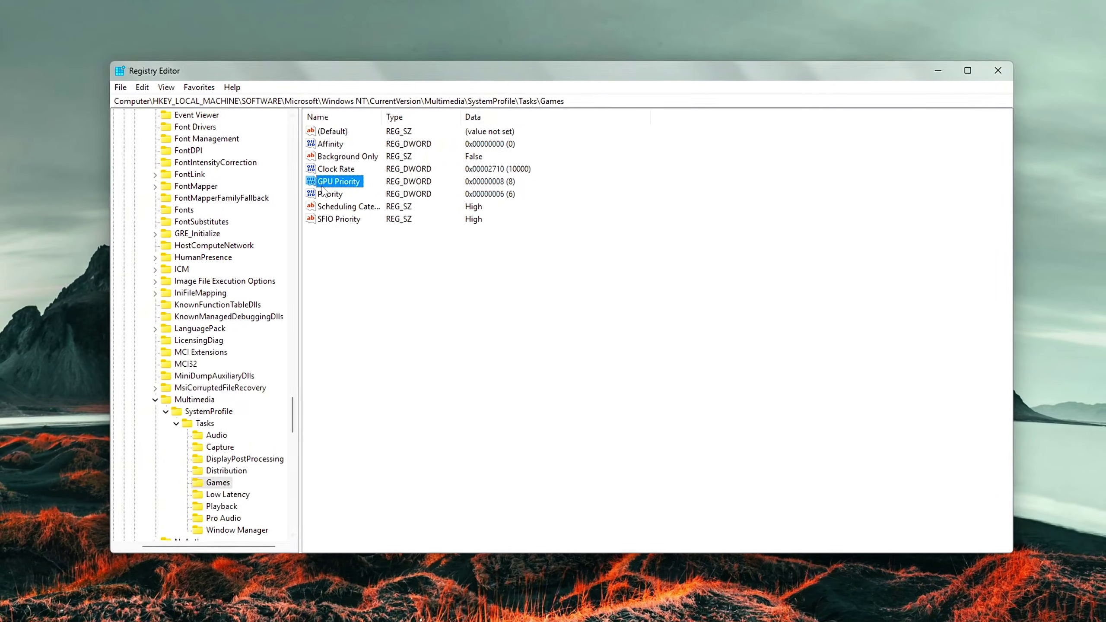
pyautogui.doubleClick(332, 195)
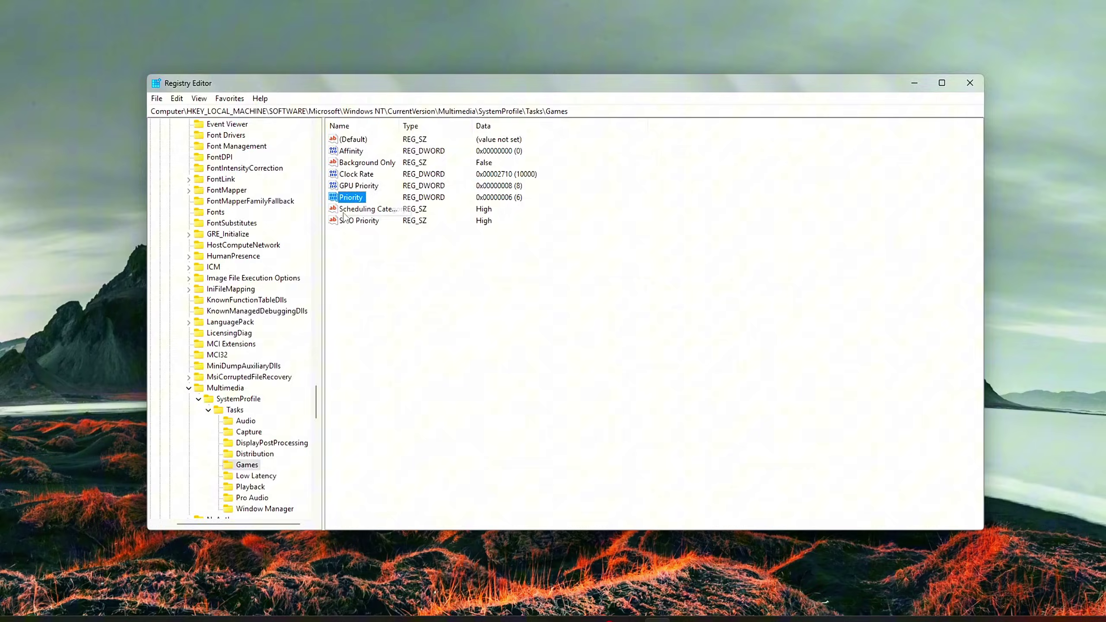
pyautogui.doubleClick(346, 213)
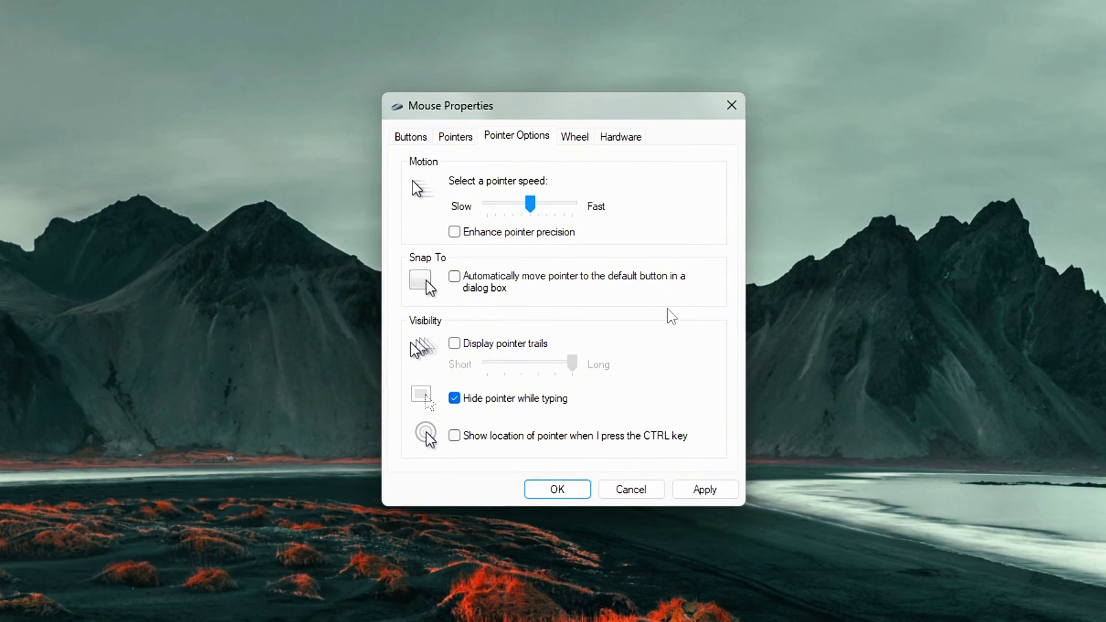
# Lower the pointer speed slider toward Slow on the Pointer Options tab
pyautogui.moveTo(530, 204); pyautogui.dragTo(527, 236)
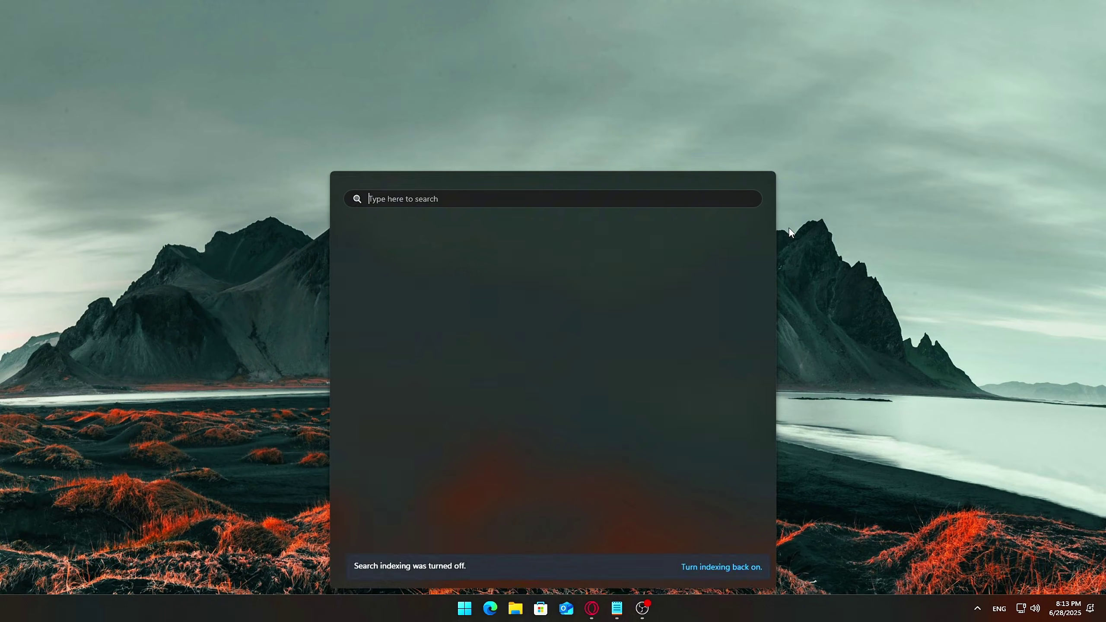
# Search 'mos' to reach the Mouse settings page and open Additional mouse settings
pyautogui.write('mos')
pyautogui.press('Return')
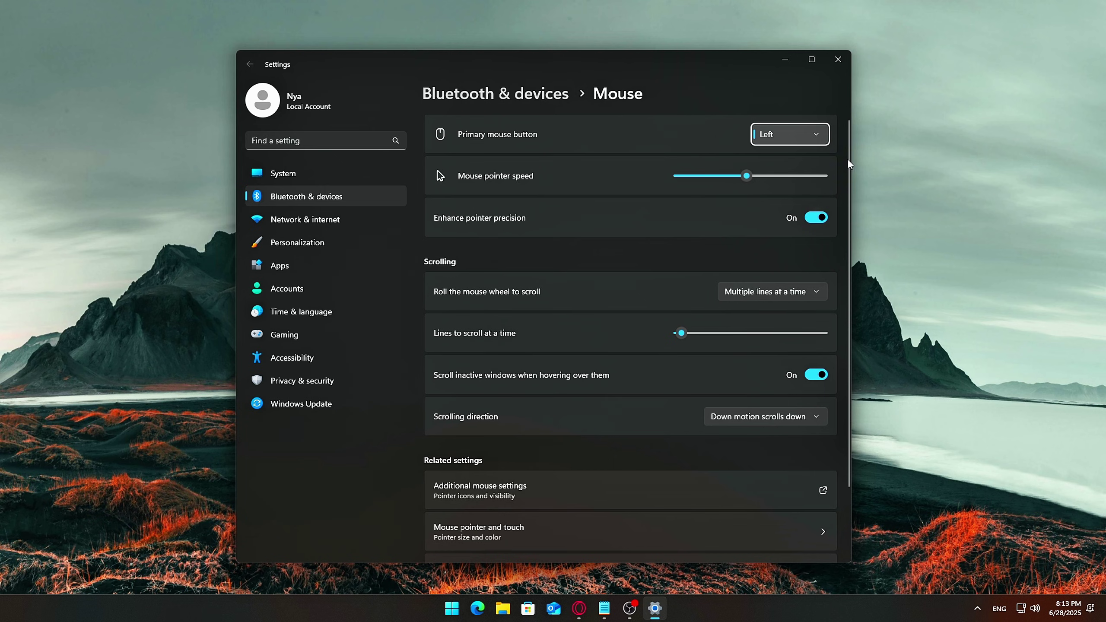
pyautogui.moveTo(848, 162); pyautogui.dragTo(803, 327)
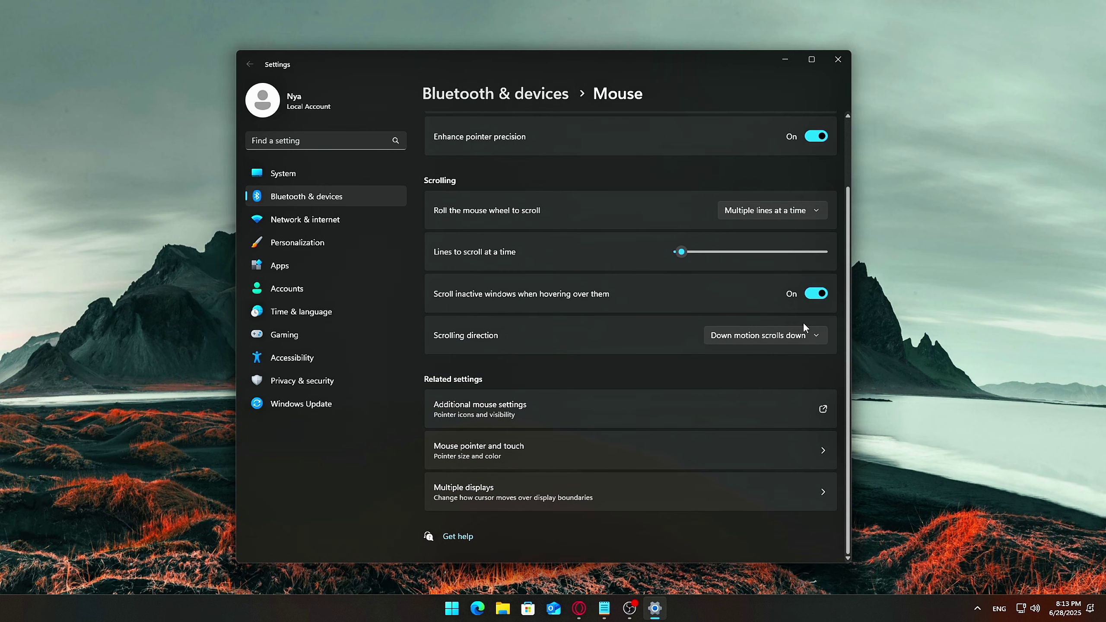
pyautogui.click(561, 399)
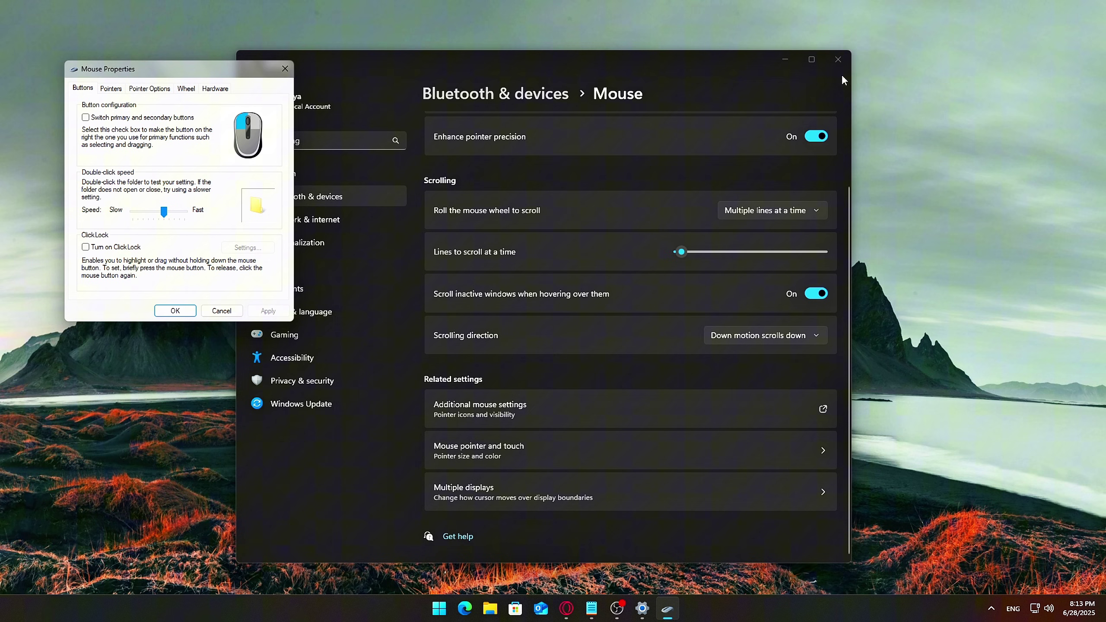
# Close Settings, then on Pointer Options uncheck Enhance pointer precision and lower the pointer speed
pyautogui.click(837, 59)
pyautogui.moveTo(183, 72); pyautogui.dragTo(528, 158)
pyautogui.click(515, 178)
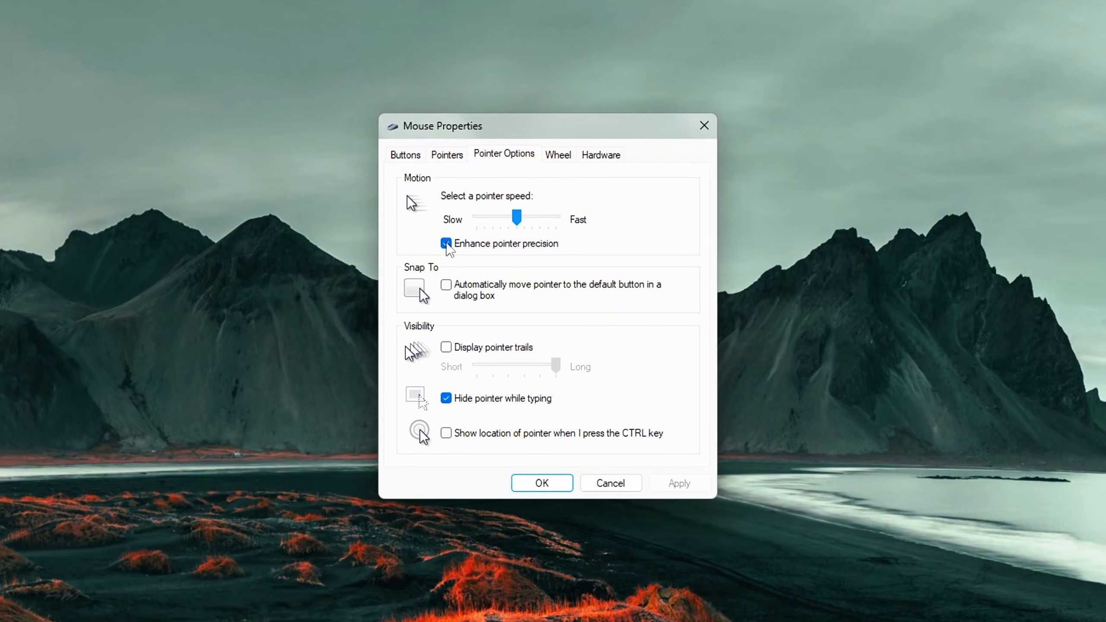
pyautogui.click(472, 245)
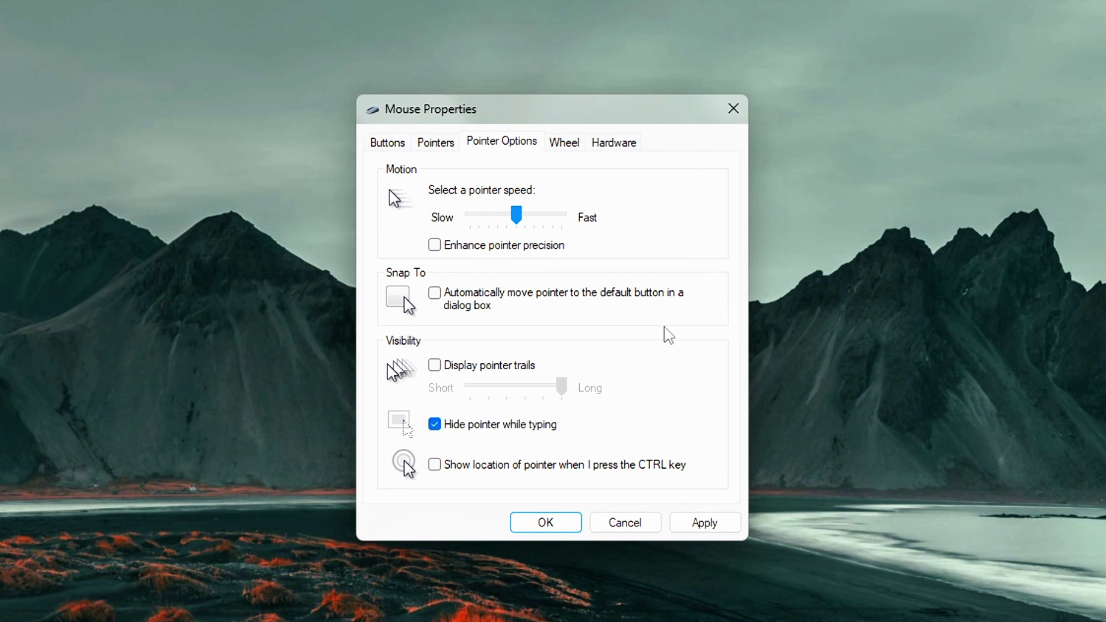
pyautogui.moveTo(513, 214); pyautogui.dragTo(515, 249)
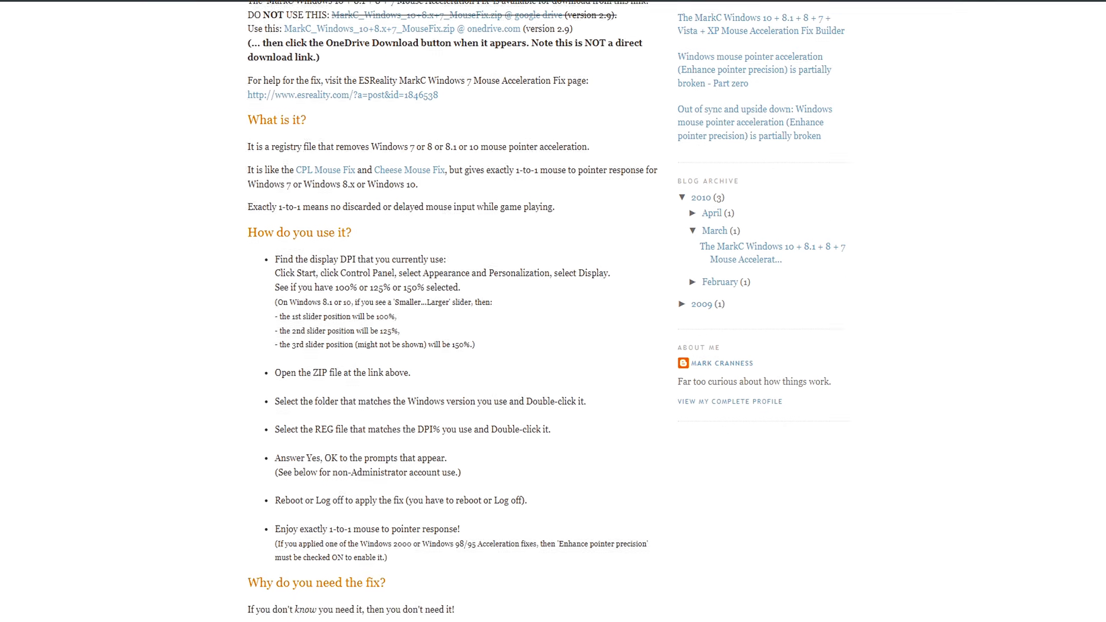
pyautogui.scroll(-10, 1073, 123)
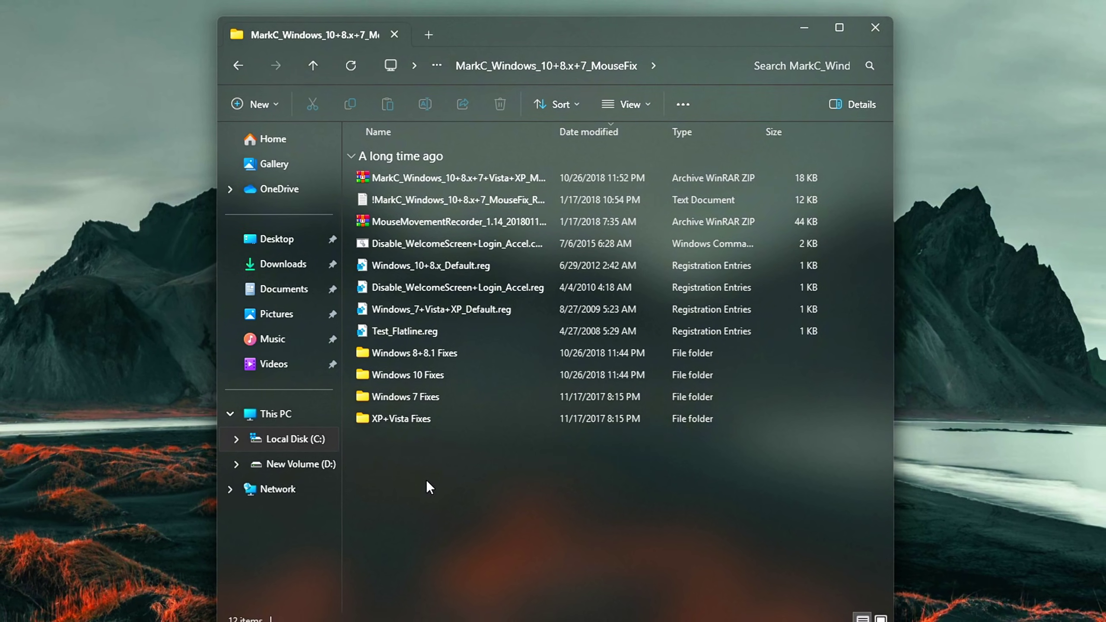
# Open the Windows 10 Fixes folder inside the MarkC mouse fix folder
pyautogui.moveTo(429, 486); pyautogui.dragTo(429, 462)
pyautogui.click(429, 462)
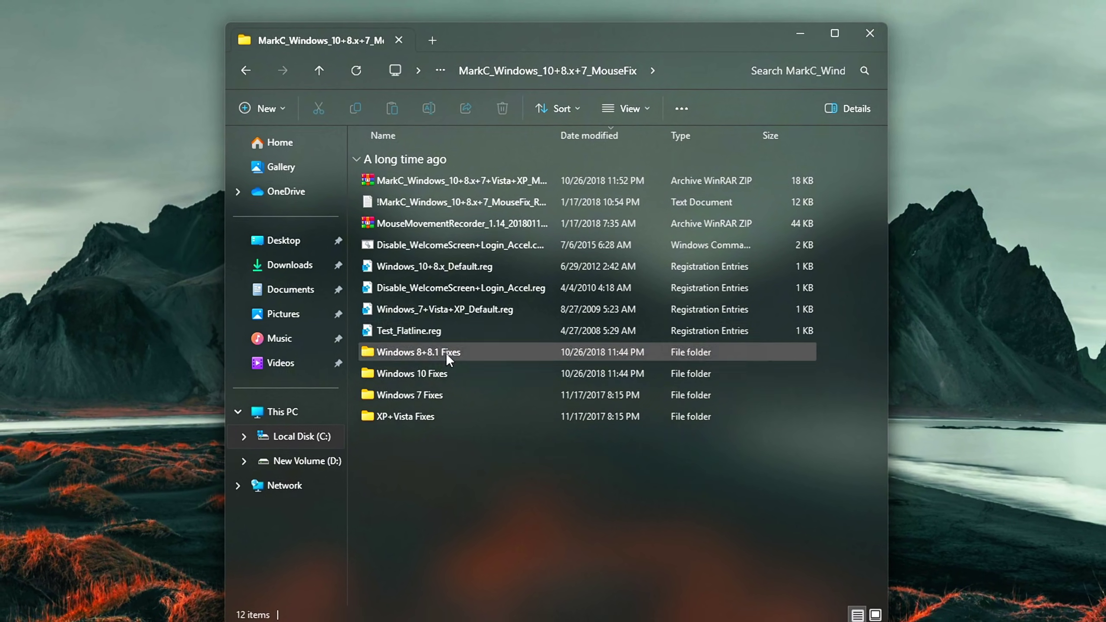
pyautogui.click(441, 375)
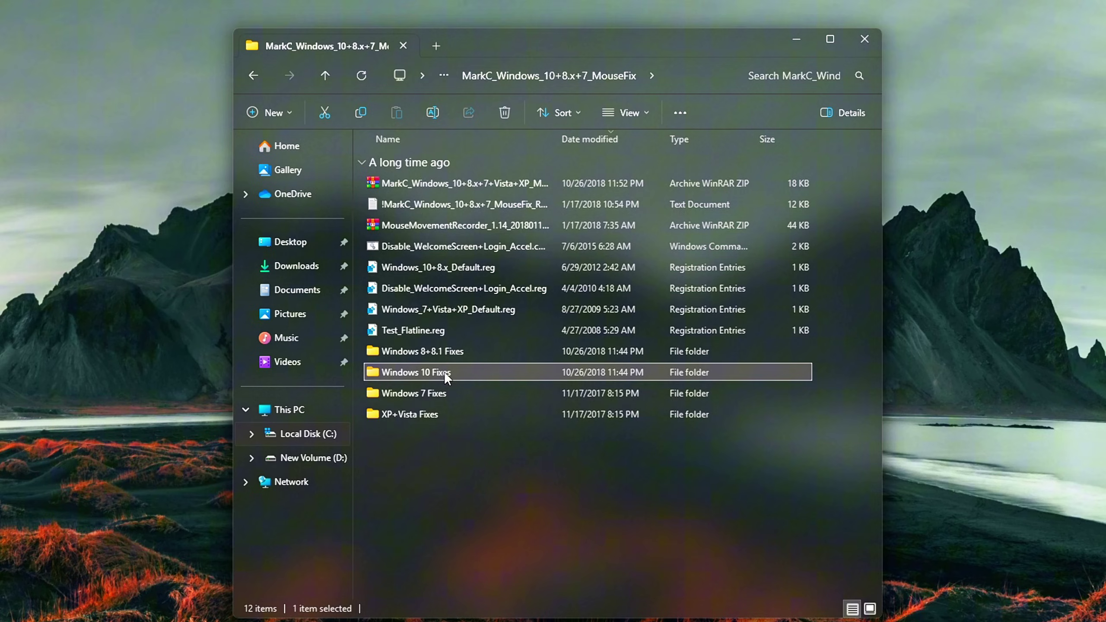
pyautogui.doubleClick(444, 371)
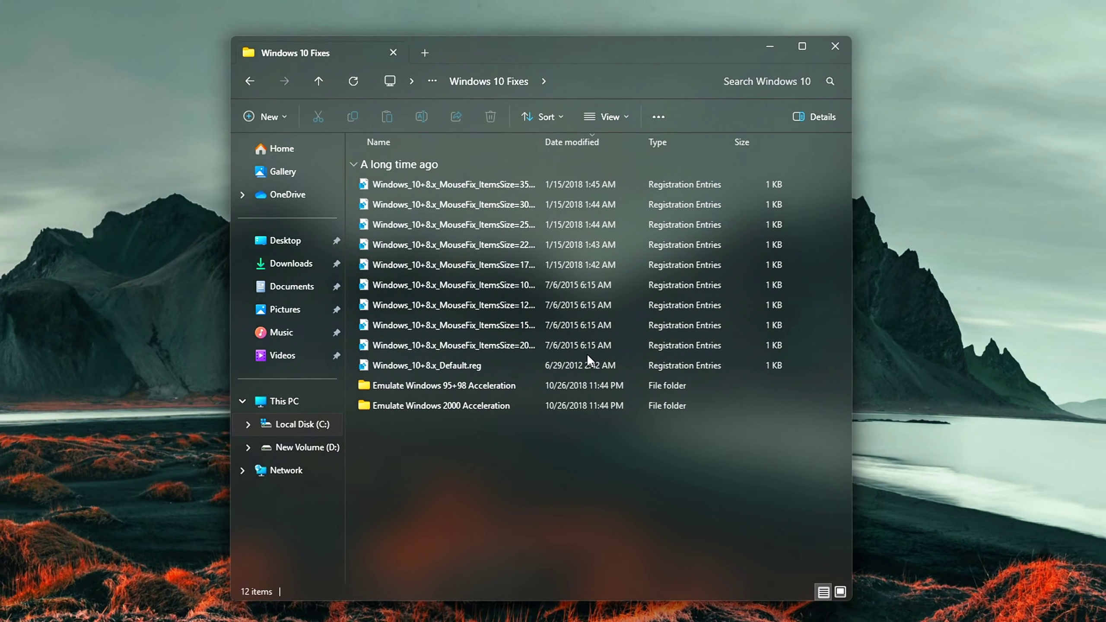
# Show the reg files in Content view and select the 350% mouse fix file
pyautogui.hotkey('ctrl', 'shift', '6')
pyautogui.click(600, 172)
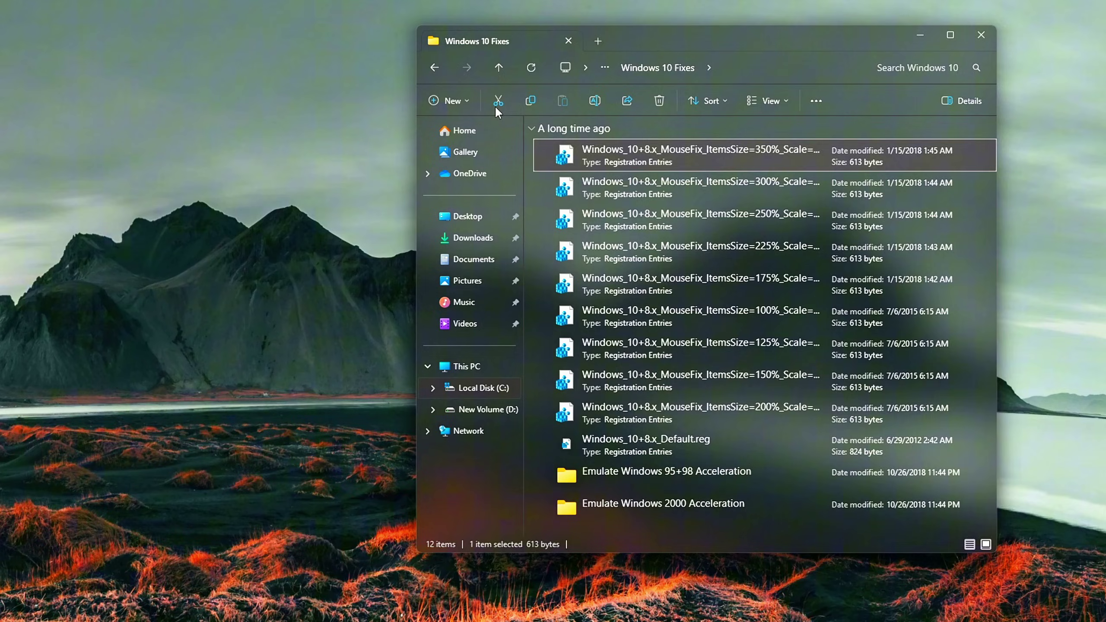
pyautogui.rightClick(90, 156)
pyautogui.click(163, 360)
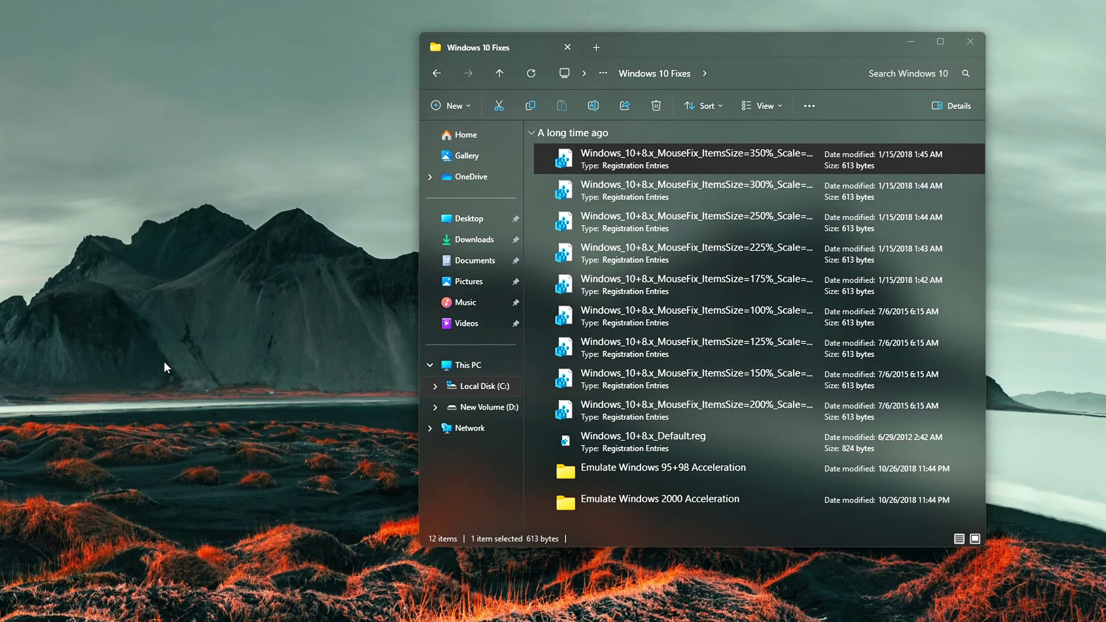
# Open Display settings from the desktop and keep Scale at 100% (Recommended)
pyautogui.click(160, 377)
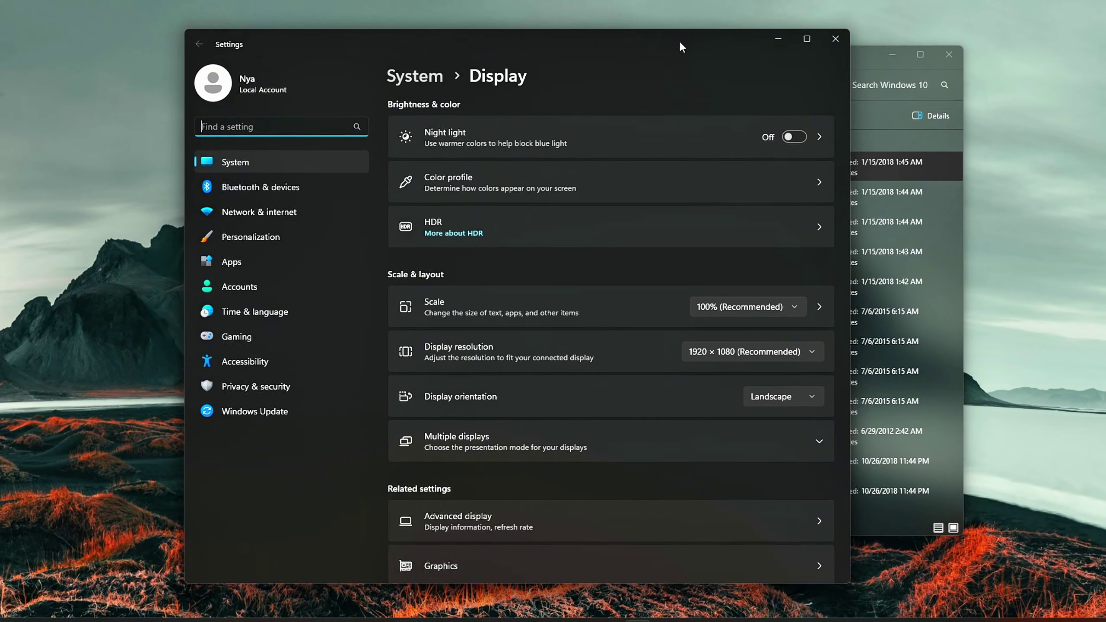
pyautogui.moveTo(679, 40); pyautogui.dragTo(501, 22)
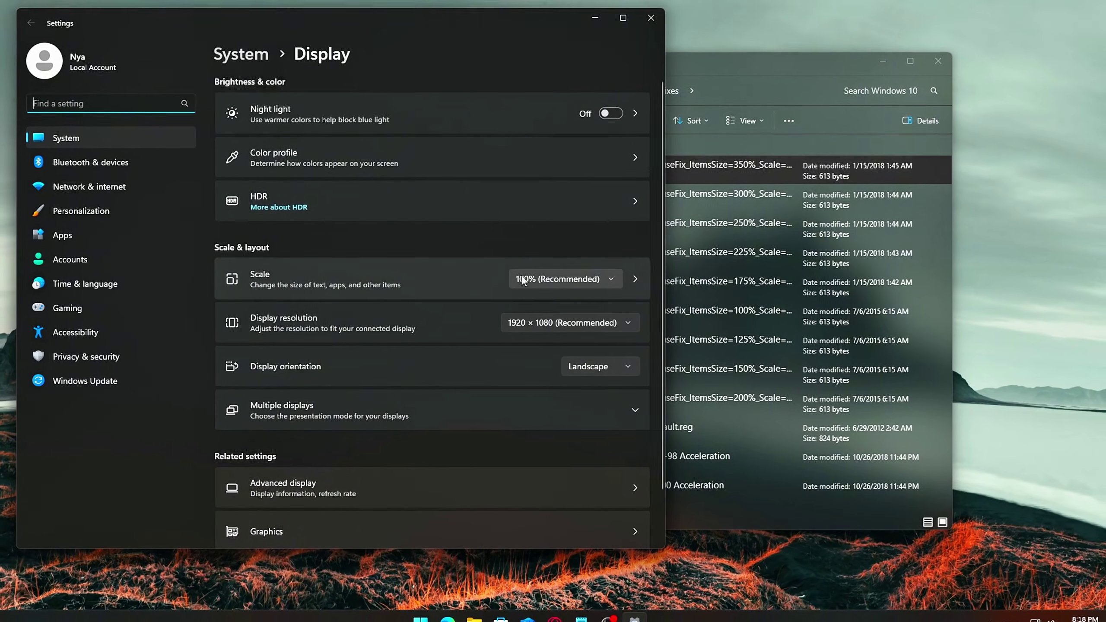
pyautogui.click(536, 279)
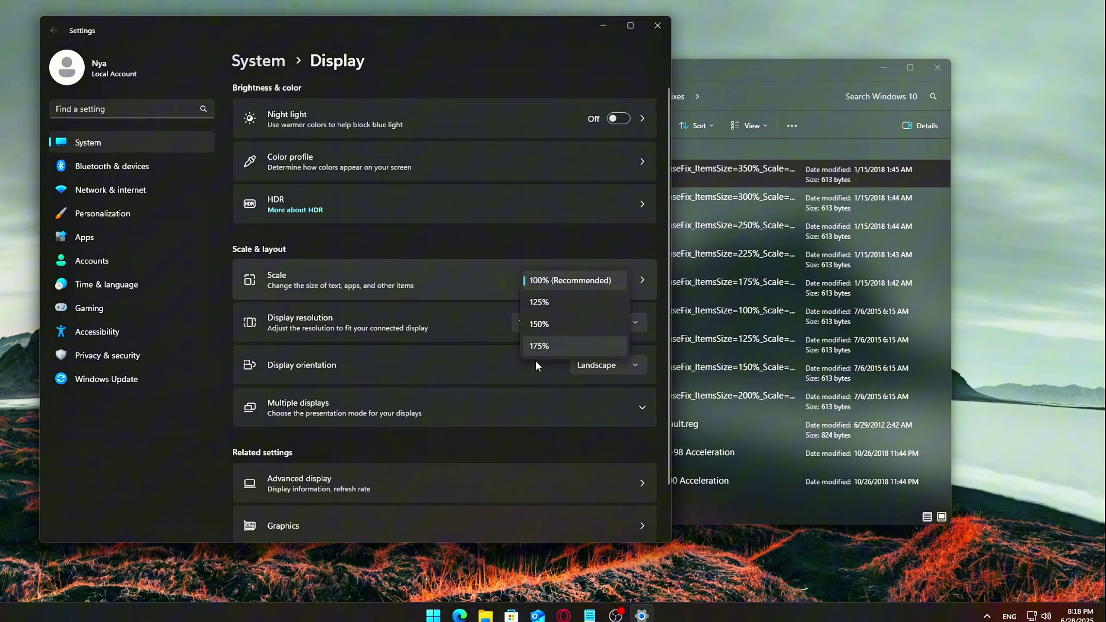
pyautogui.click(471, 281)
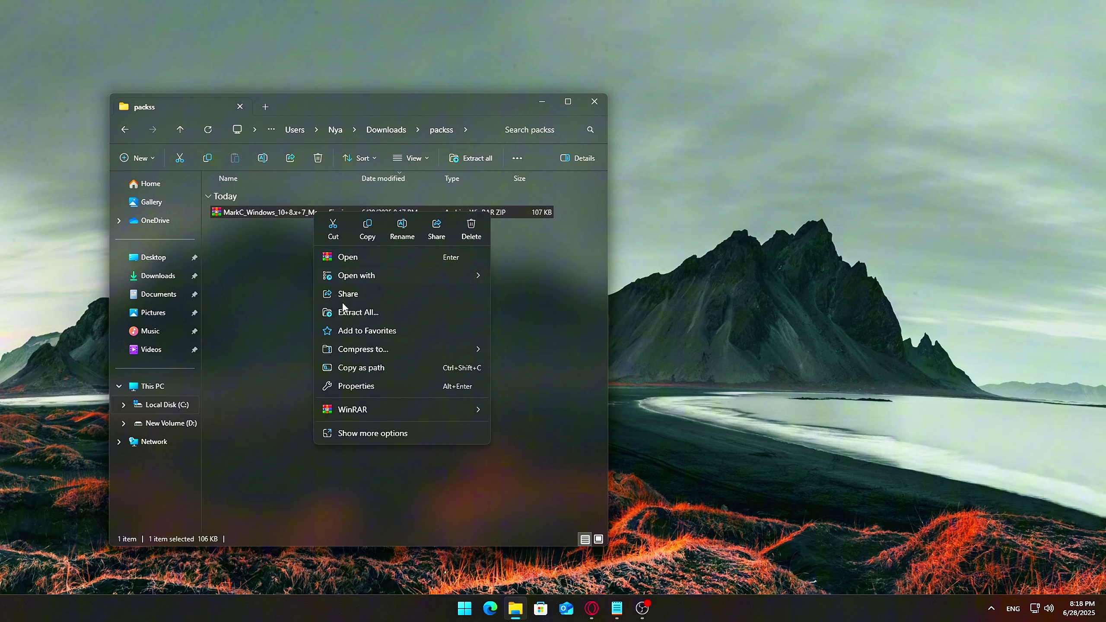
# Extract the MarkC_Windows_10+8.x+7_MouseFix zip and open its Windows 10 Fixes folder
pyautogui.click(534, 448)
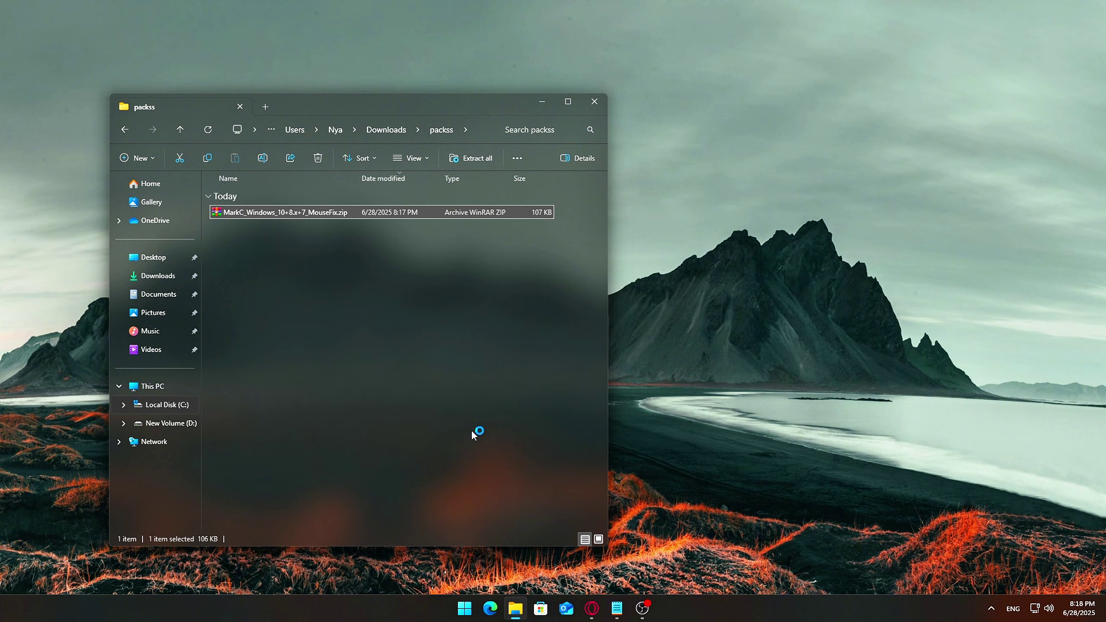
pyautogui.moveTo(463, 105); pyautogui.dragTo(615, 105)
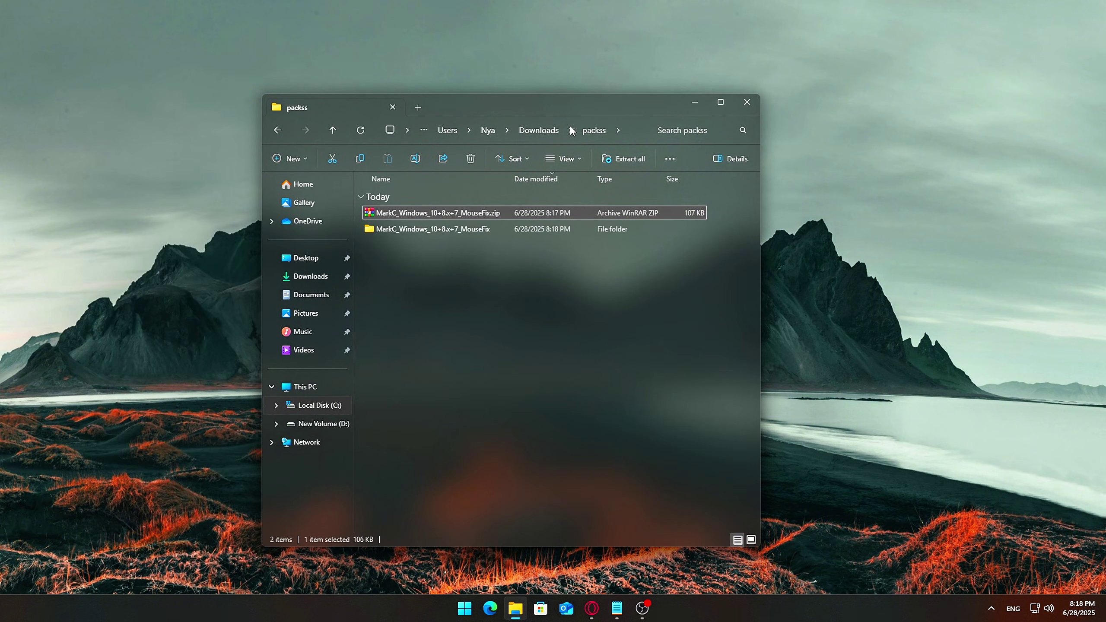
pyautogui.doubleClick(451, 230)
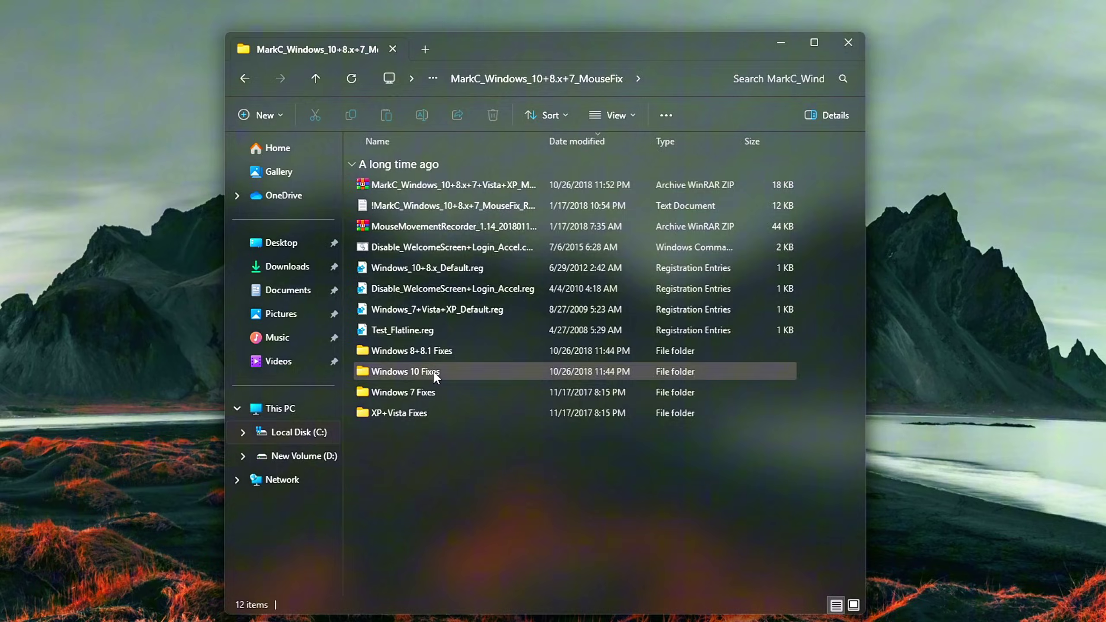
pyautogui.doubleClick(432, 370)
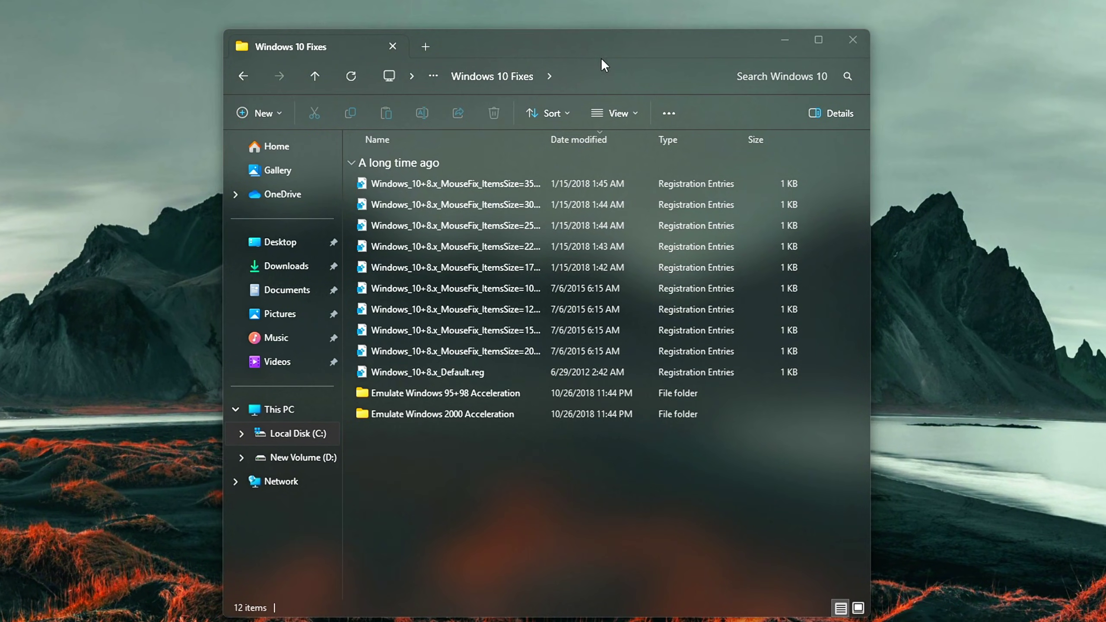
# Show the reg files in Content view and select the 350% scale file
pyautogui.moveTo(681, 46); pyautogui.dragTo(747, 45)
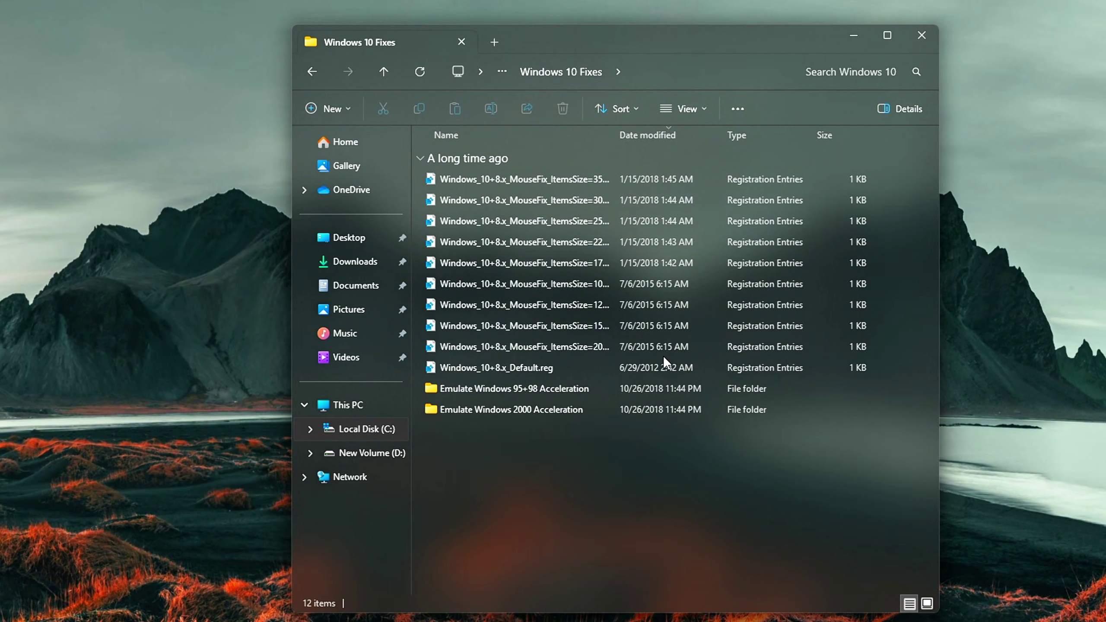
pyautogui.hotkey('ctrl', 'shift', '8')
pyautogui.click(692, 161)
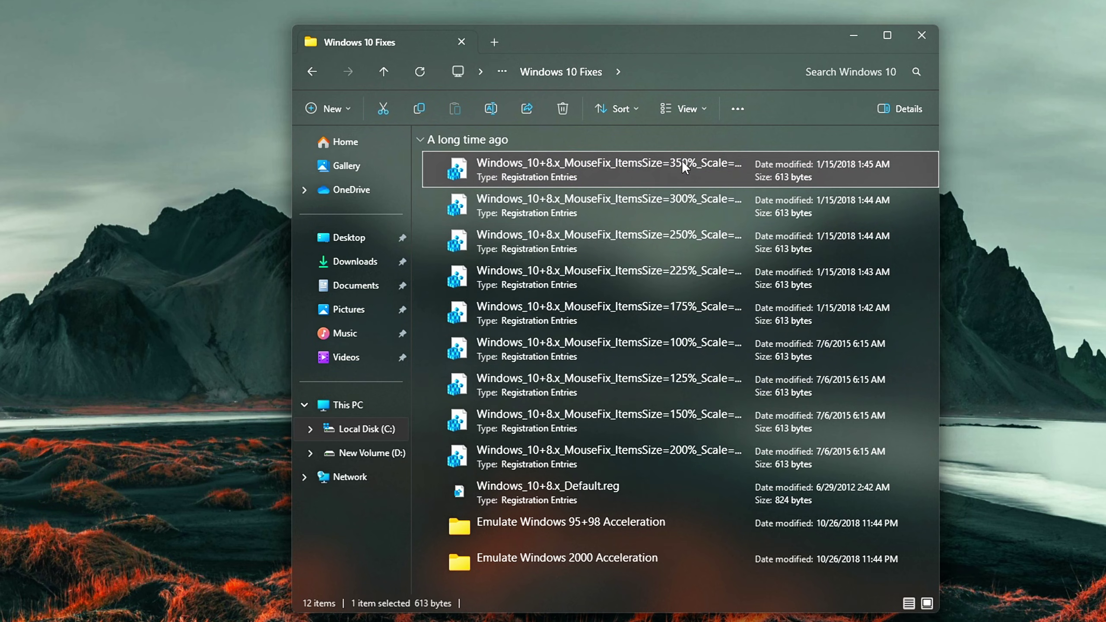
pyautogui.moveTo(694, 51); pyautogui.dragTo(878, 12)
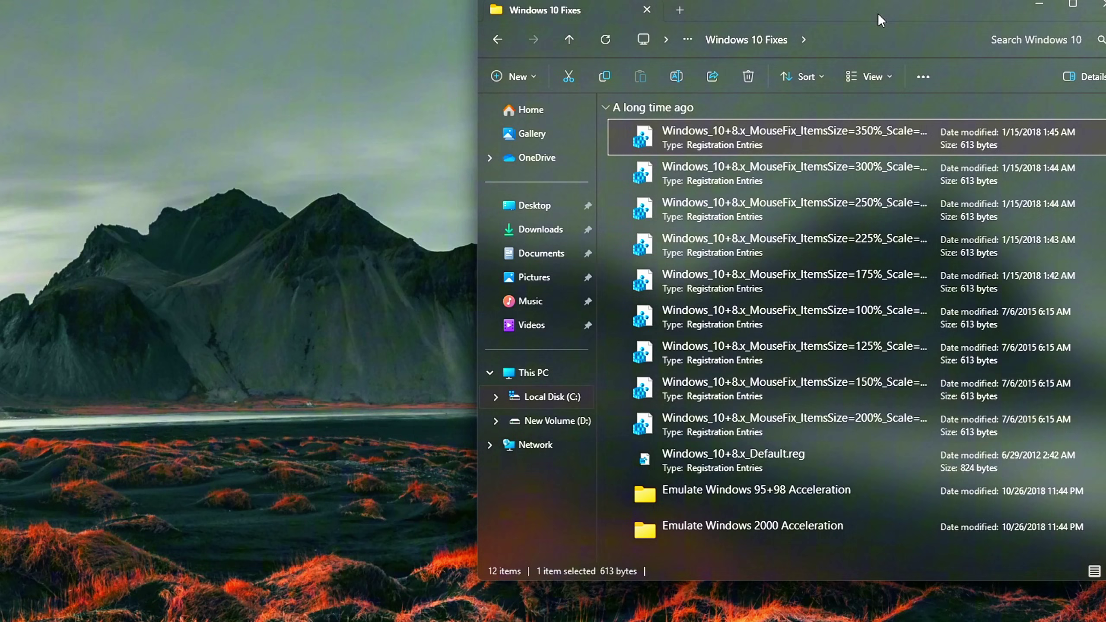
pyautogui.rightClick(110, 140)
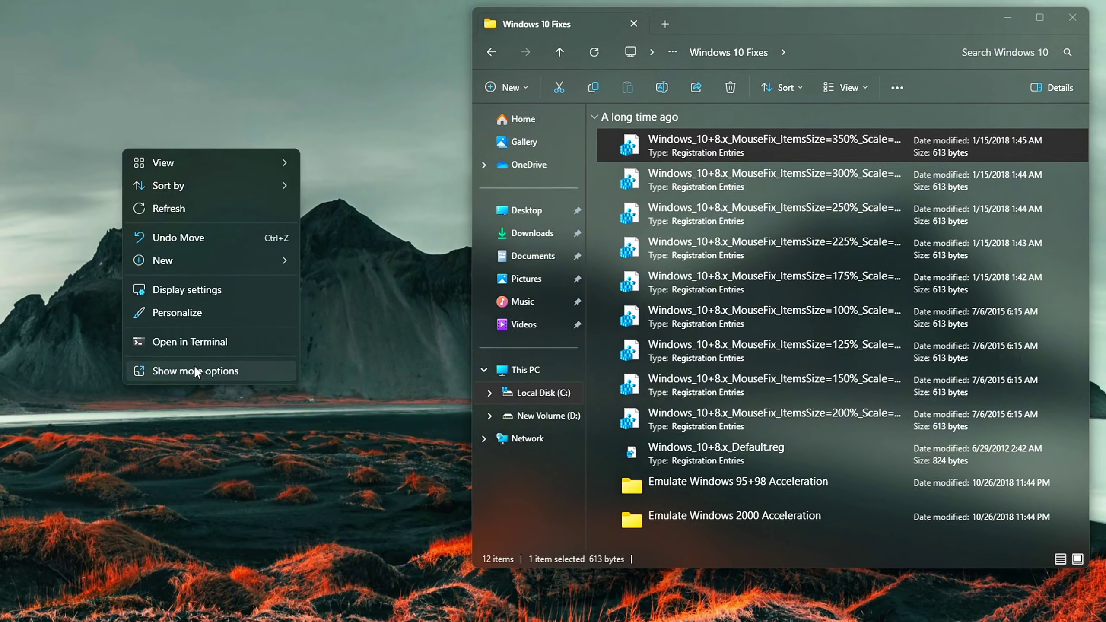
pyautogui.click(195, 370)
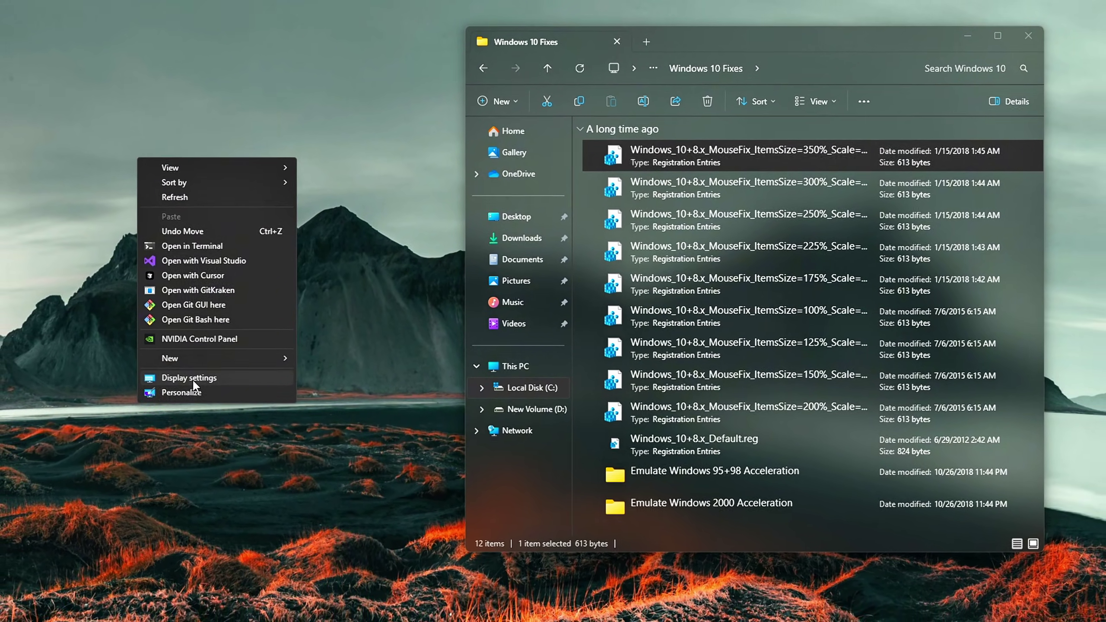
pyautogui.click(192, 378)
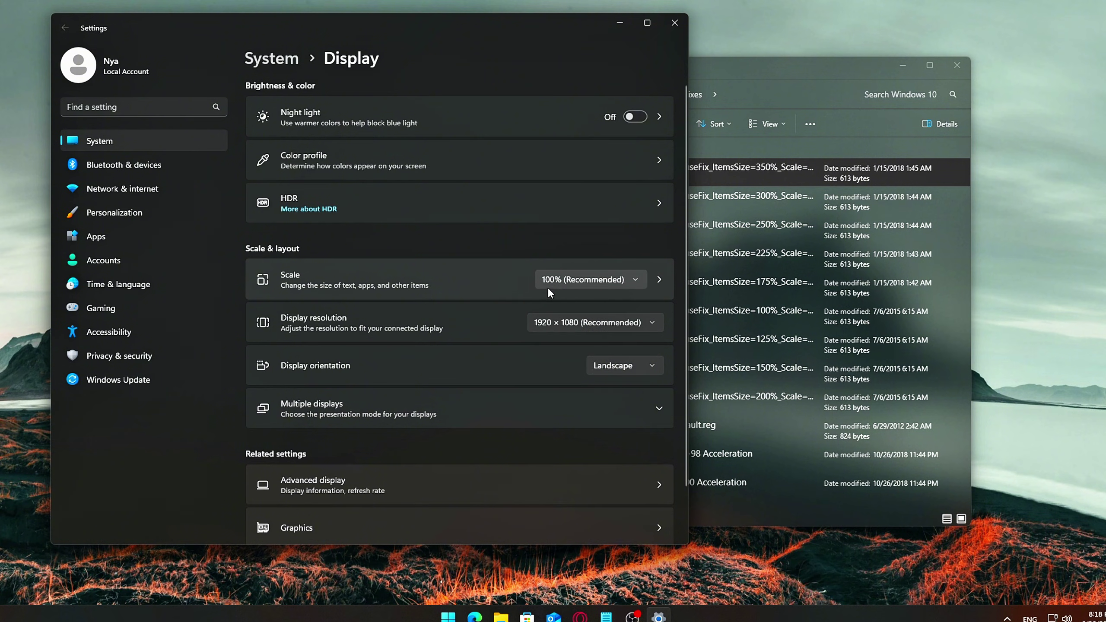
pyautogui.click(674, 22)
pyautogui.moveTo(729, 64); pyautogui.dragTo(588, 69)
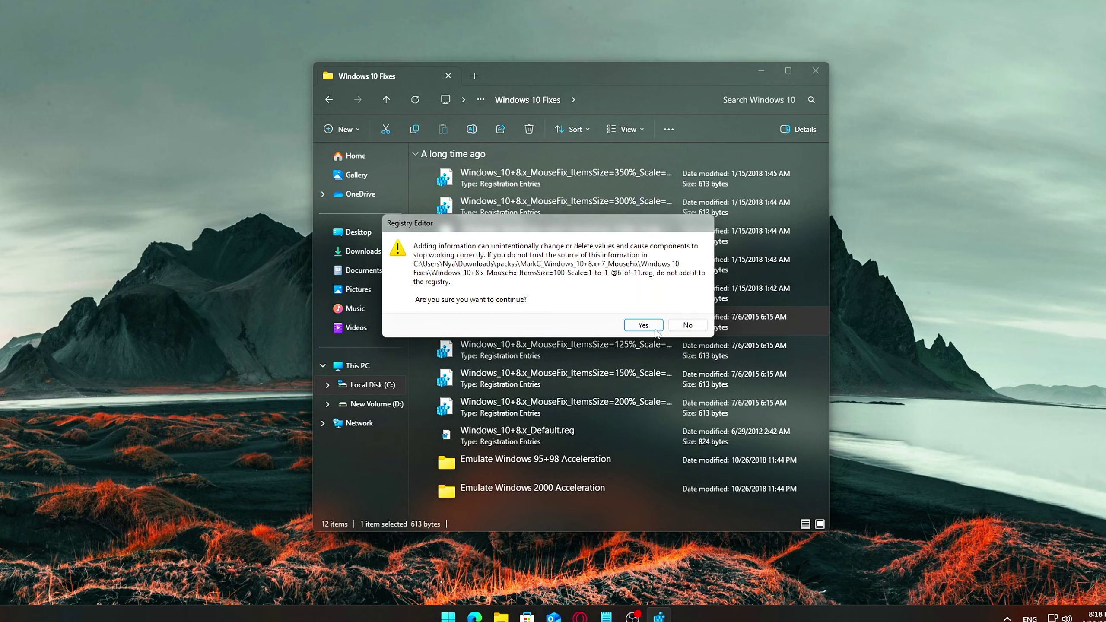
# Confirm merging the 100% mouse fix into the registry and dismiss the success message
pyautogui.click(654, 329)
pyautogui.click(688, 311)
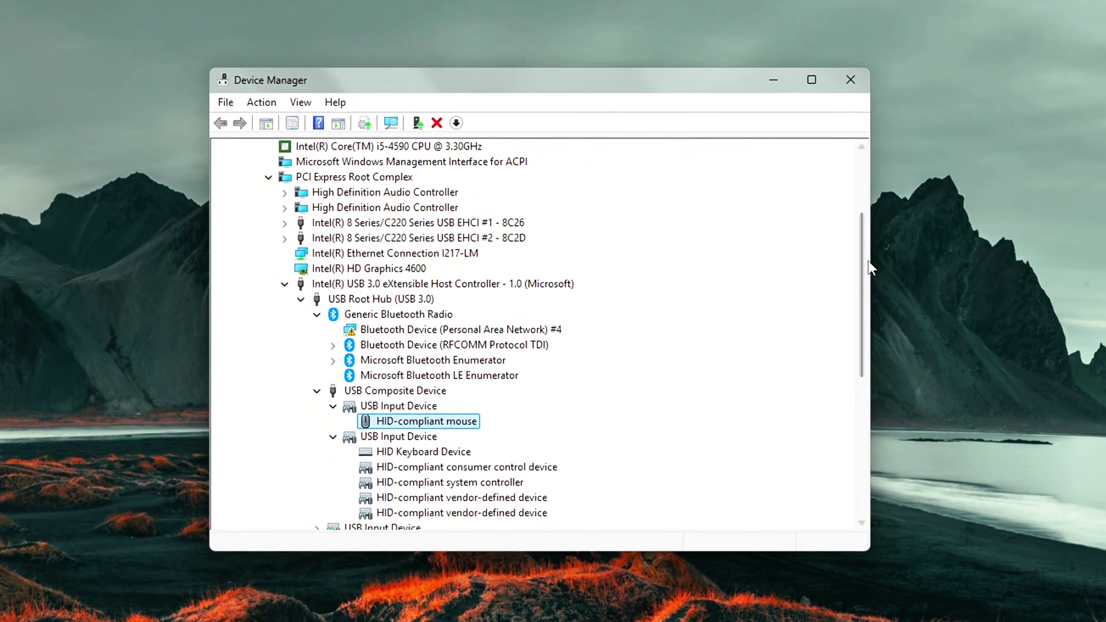
# Scroll the Device Manager list down toward the HID-compliant mouse entry
pyautogui.scroll(-2, 744, 331)
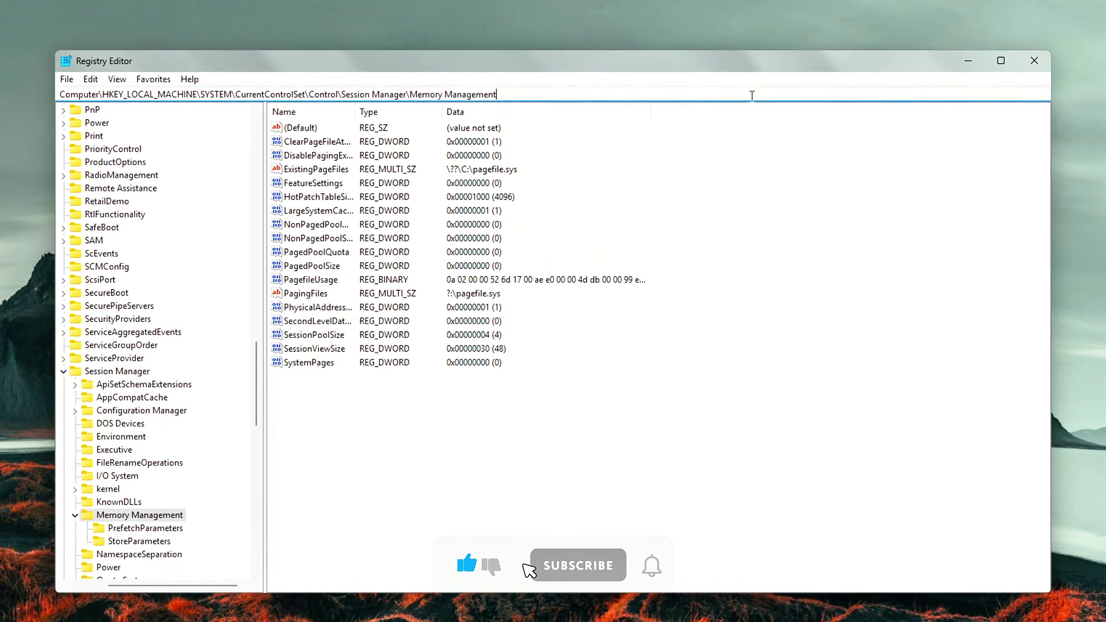
# Jump to the Multimedia\SystemProfile key and set SystemResponsiveness to 1
pyautogui.hotkey('ctrl', 'a')
pyautogui.write('HKEY_LOCAL_MACHINE\\SOFTWARE\\Microsoft\\Windows NT\\CurrentVersion\\Multimedia\\SystemProfile')
pyautogui.hotkey('ctrl', 'a')
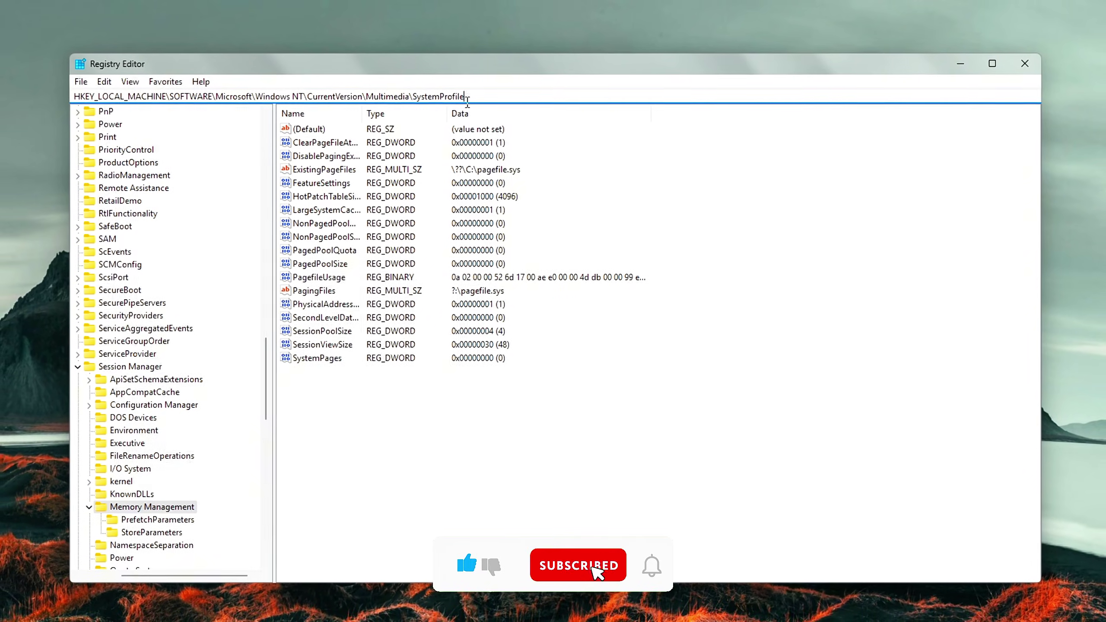
pyautogui.press('Return')
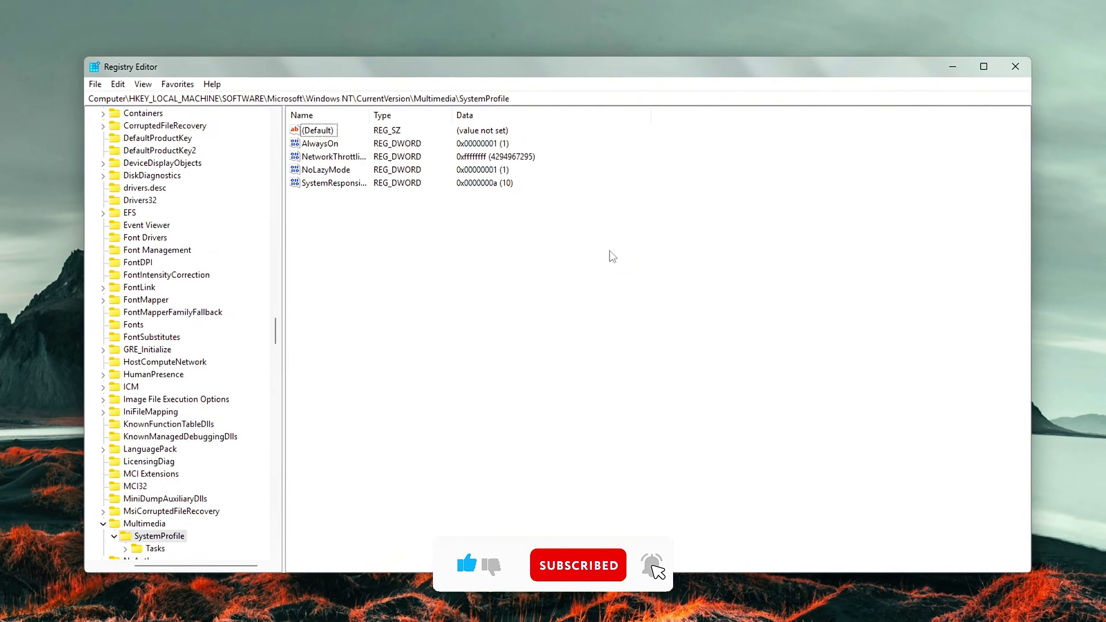
pyautogui.doubleClick(338, 185)
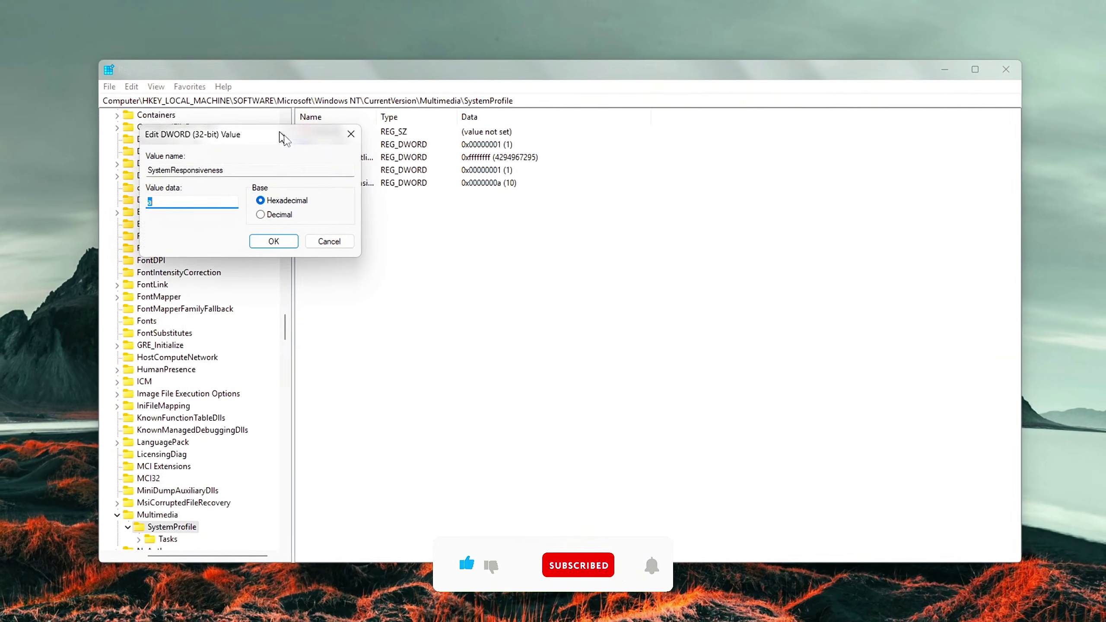
pyautogui.moveTo(144, 93); pyautogui.dragTo(480, 231)
pyautogui.write('0')
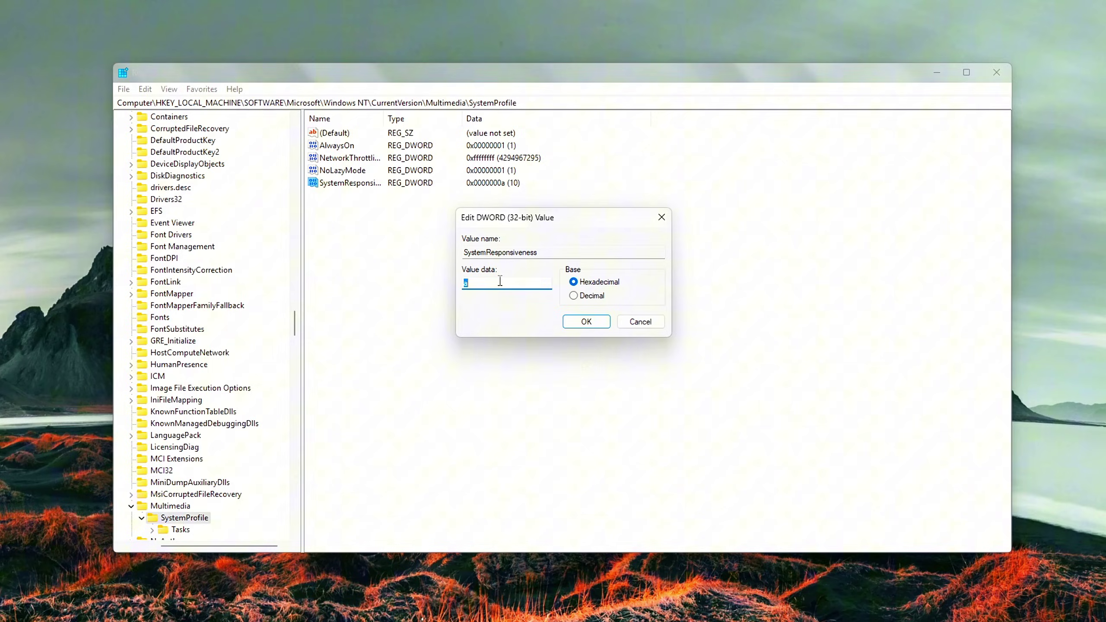
pyautogui.press('BackSpace')
pyautogui.write('1')
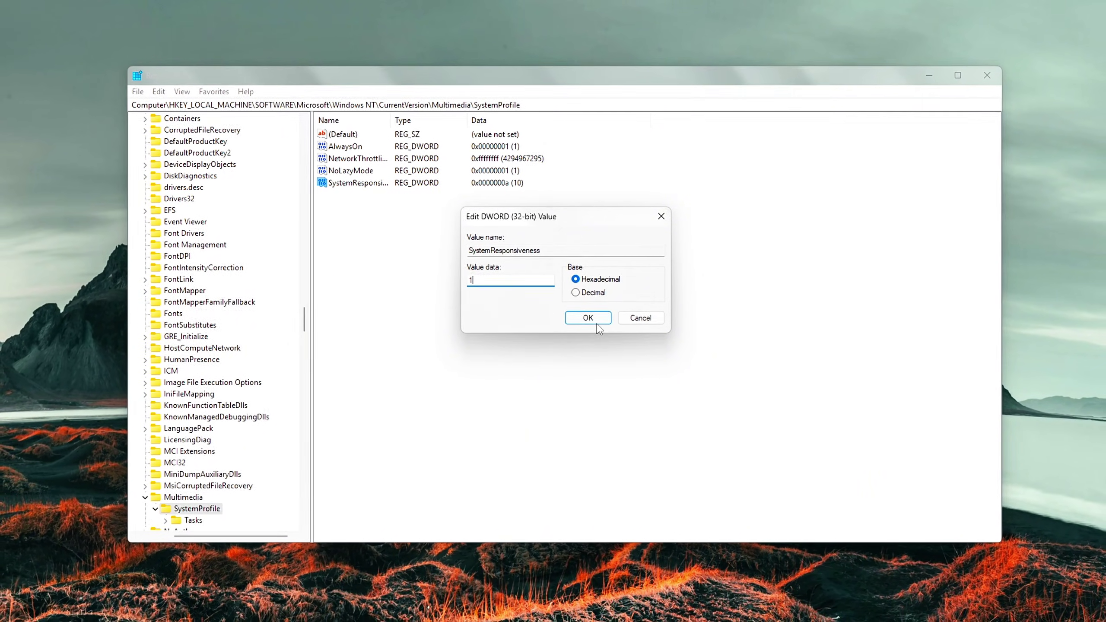
pyautogui.click(588, 321)
# Open the GPU Priority value of the Games task for editing
pyautogui.click(483, 257)
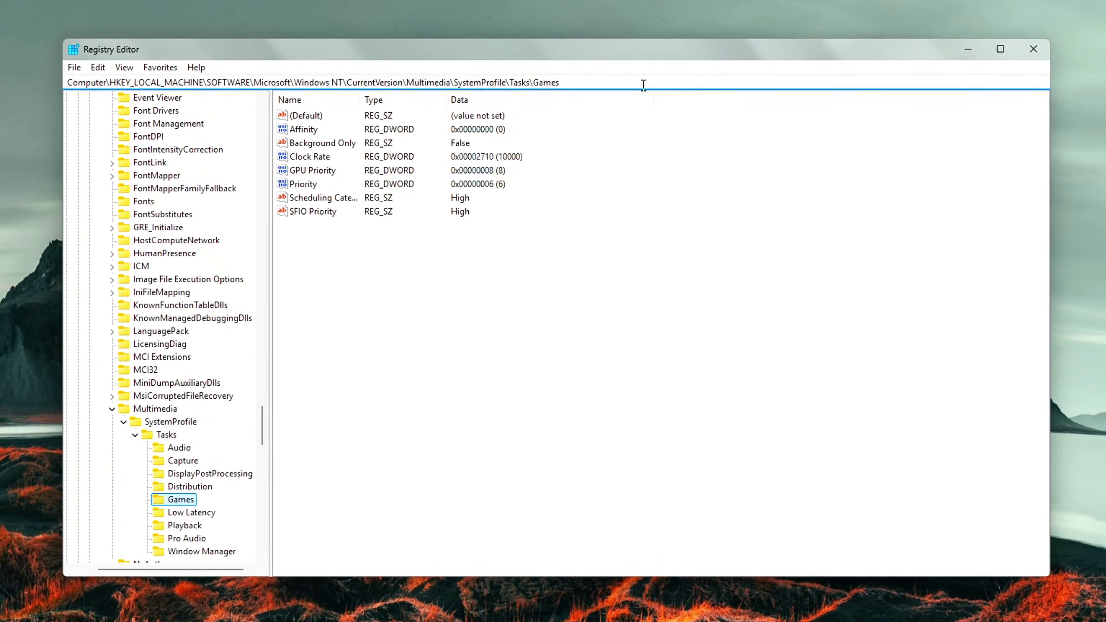
pyautogui.moveTo(436, 217); pyautogui.dragTo(313, 121)
pyautogui.click(381, 271)
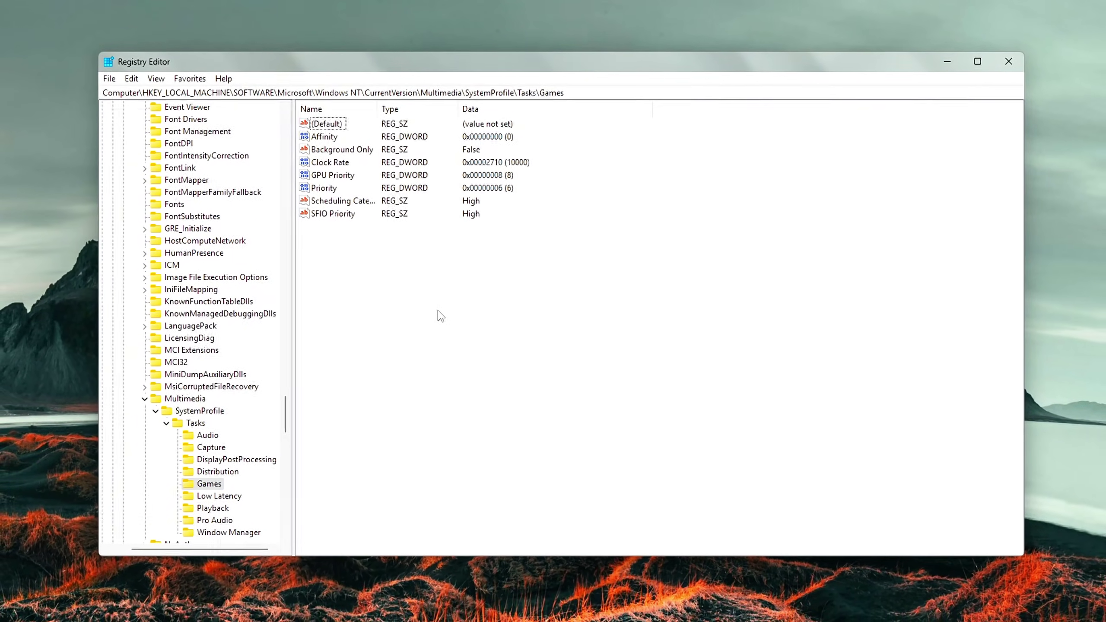
pyautogui.doubleClick(337, 176)
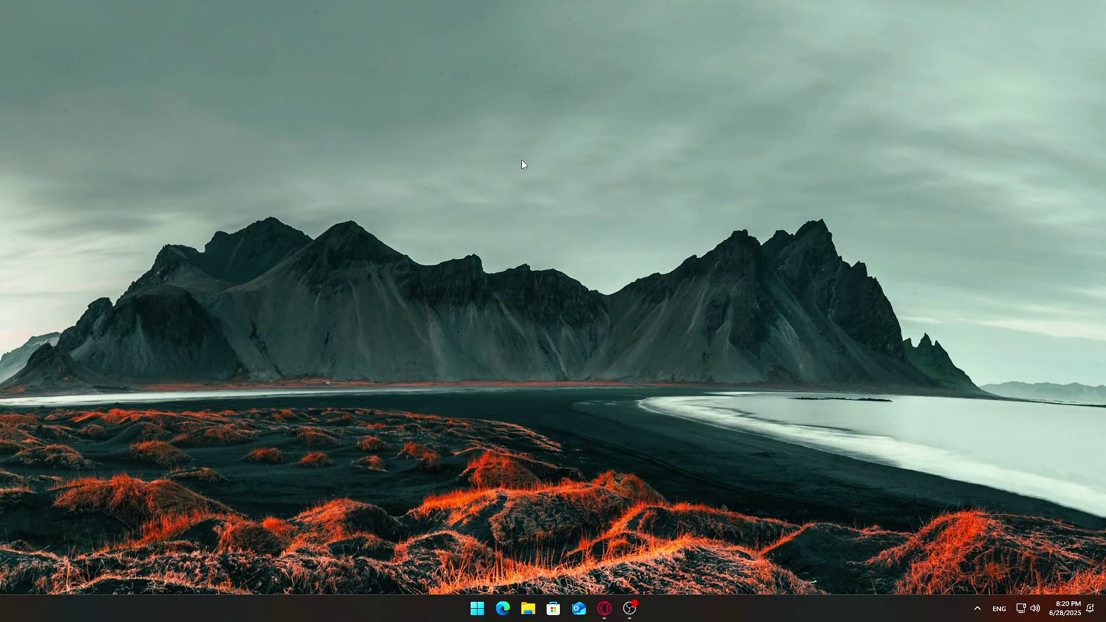
# Cap Local Disk (C:) restore space at 5% and name a new restore point 'Before Tweaks'
pyautogui.press('super+s')
pyautogui.write('create a restore point')
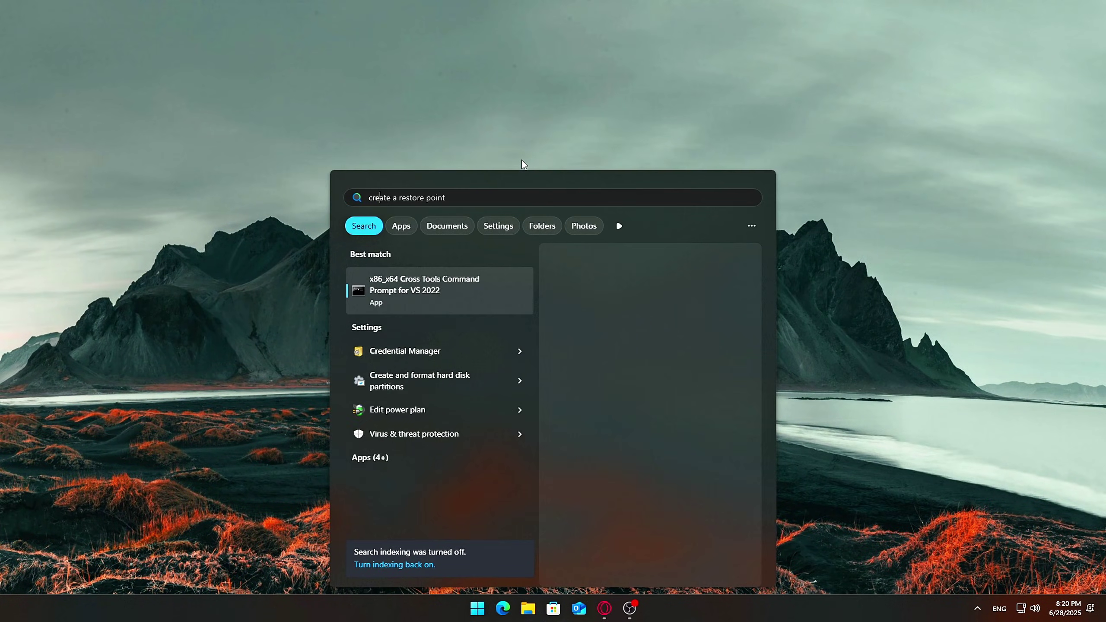
pyautogui.press('Return')
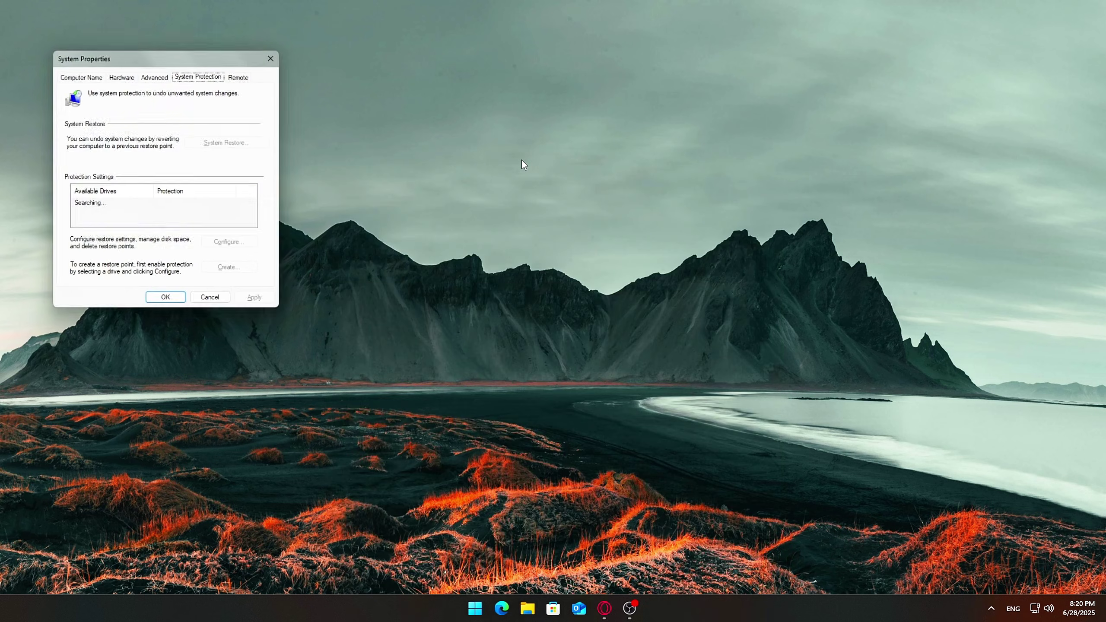
pyautogui.moveTo(206, 49); pyautogui.dragTo(578, 138)
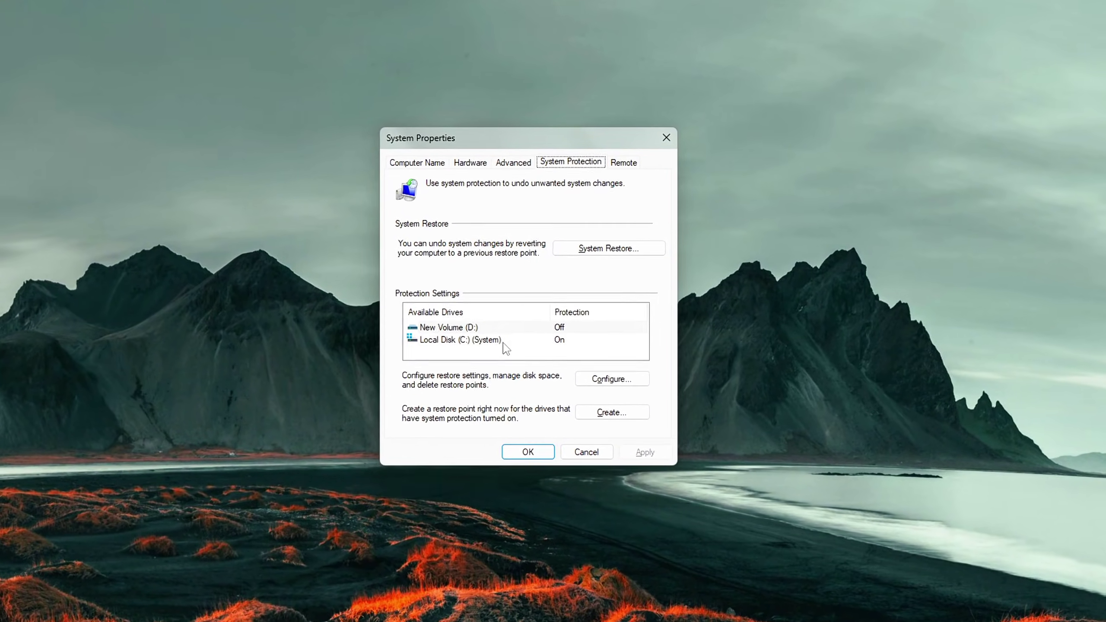
pyautogui.click(504, 344)
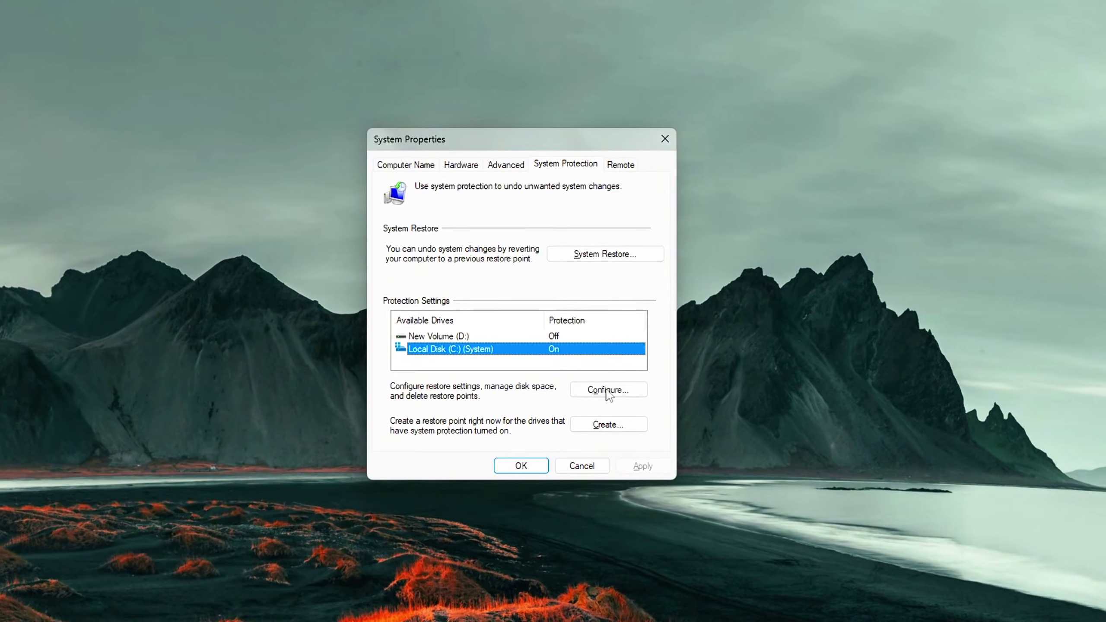
pyautogui.click(612, 379)
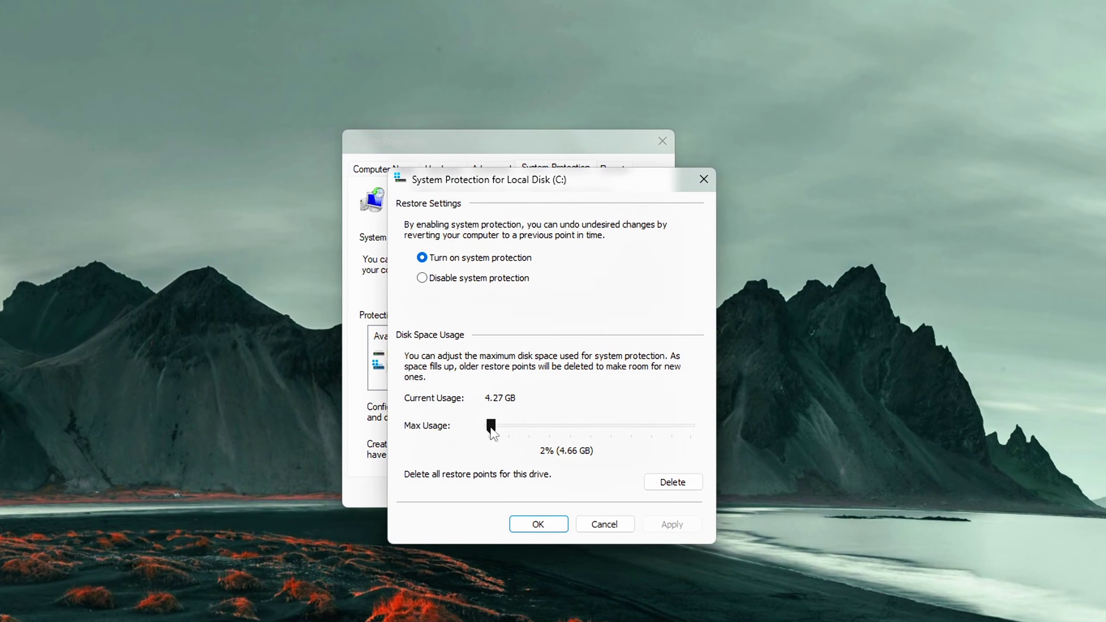
pyautogui.moveTo(496, 426); pyautogui.dragTo(496, 426)
pyautogui.click(538, 524)
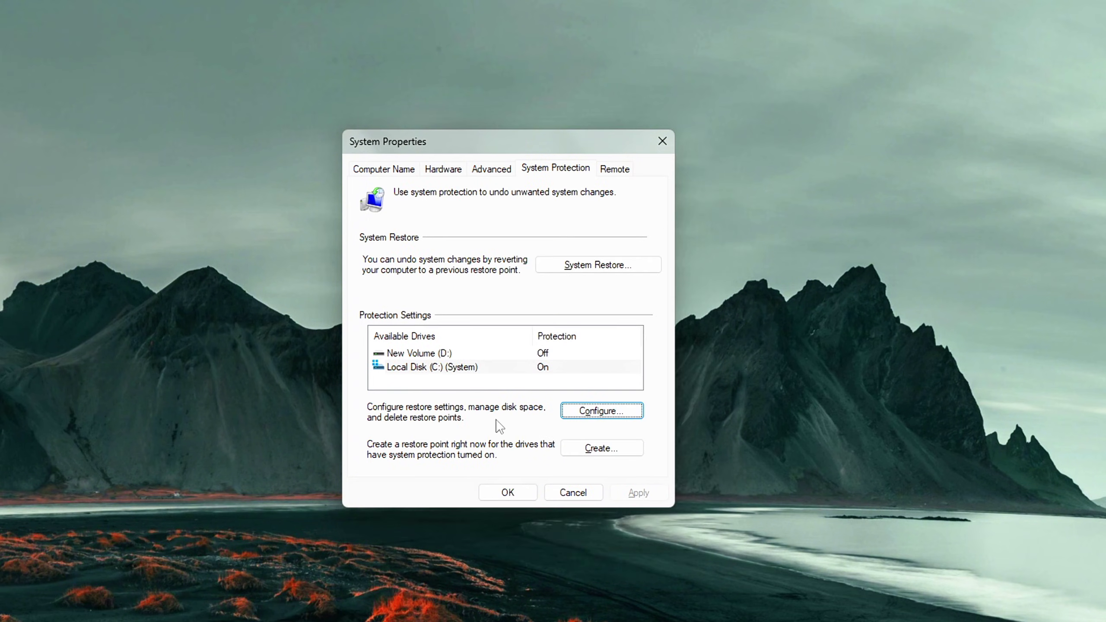
pyautogui.click(611, 453)
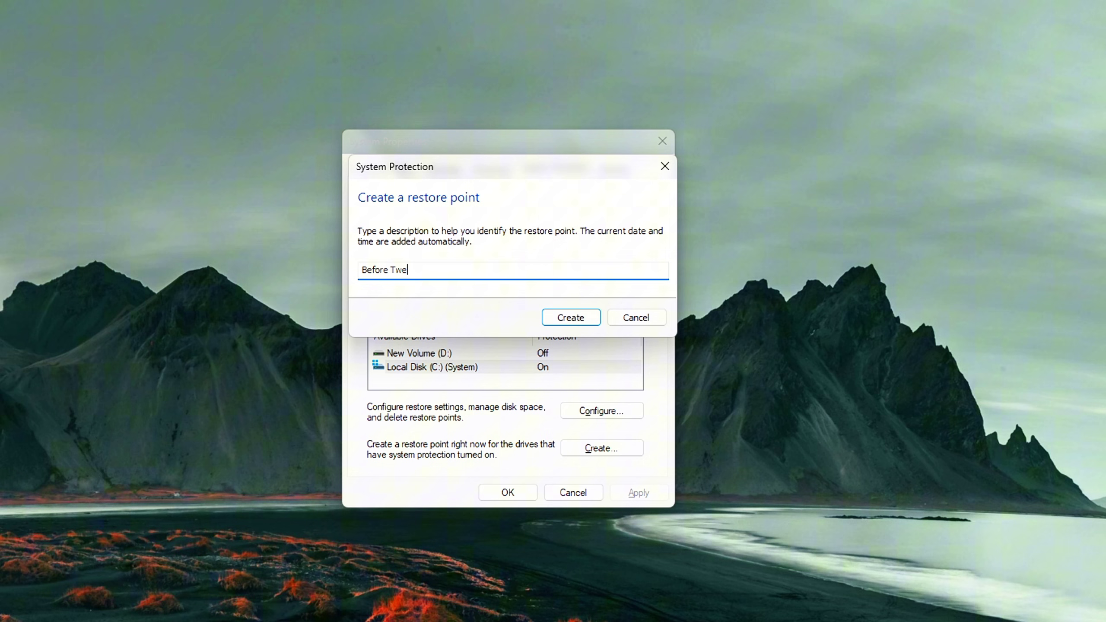
pyautogui.write('Before Tweaks')
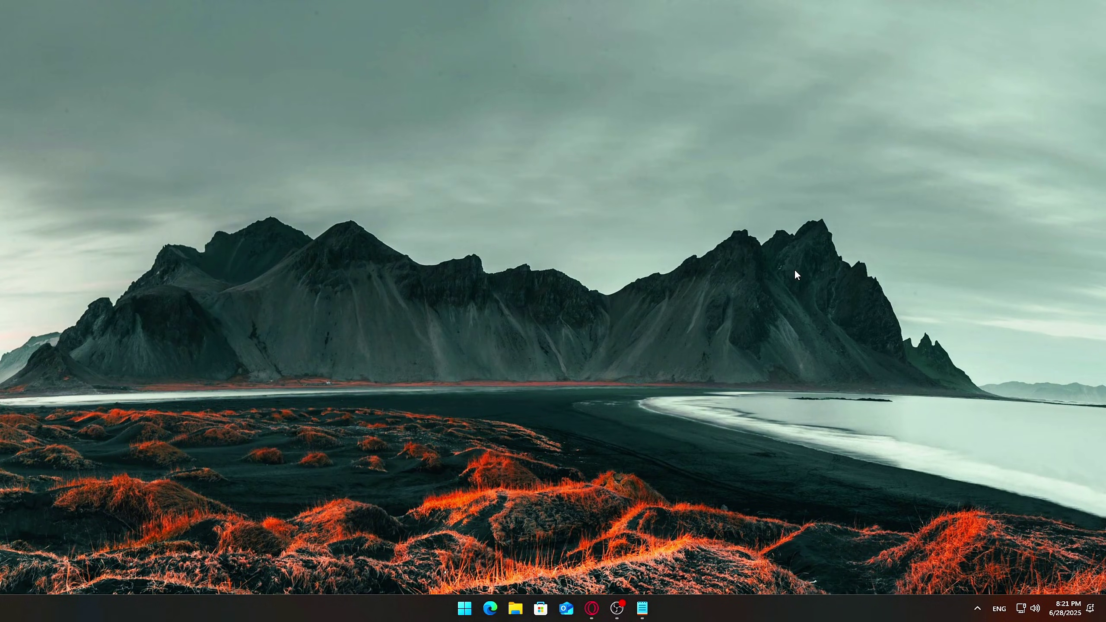
# Launch Registry Editor from Windows search
pyautogui.press('super')
pyautogui.write('registry Editor')
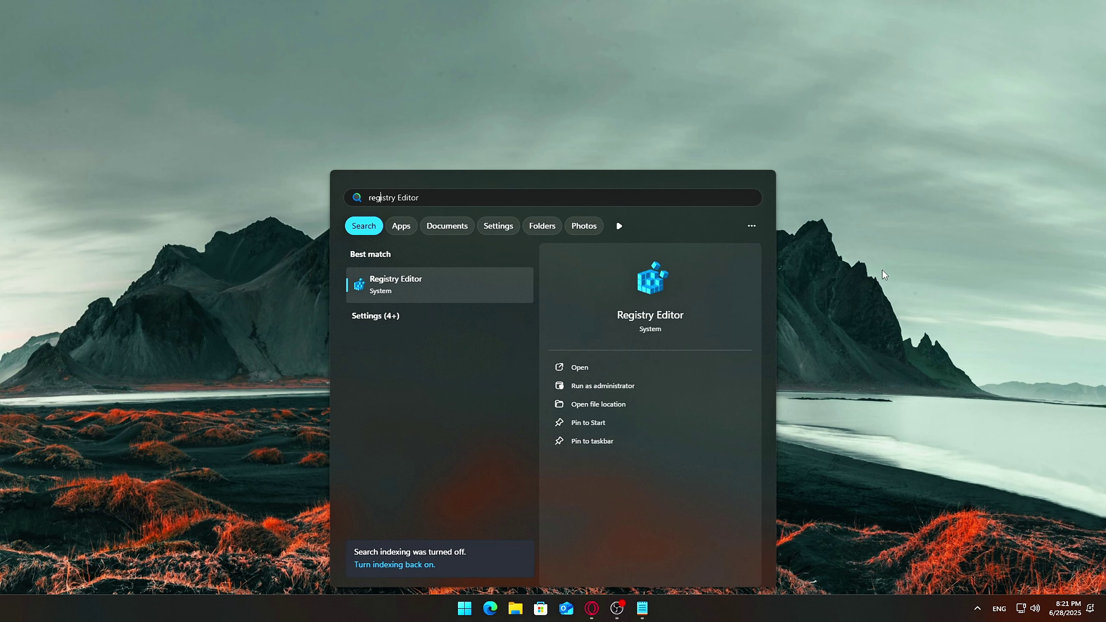
pyautogui.press('Return')
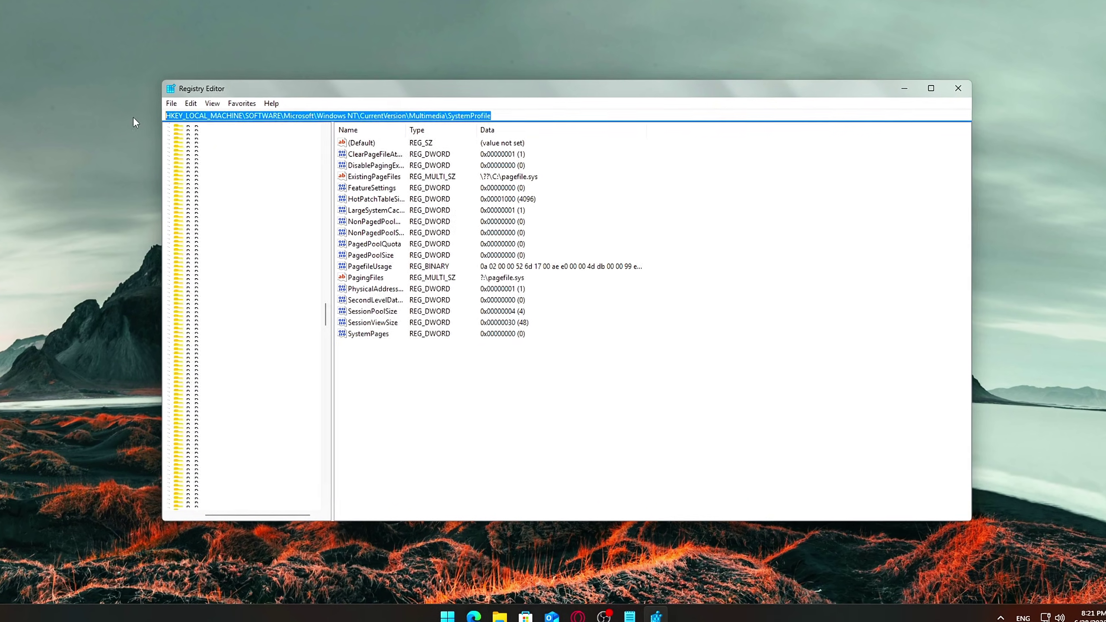
# Change SystemResponsiveness from 10 to 1 and close Registry Editor
pyautogui.click(374, 188)
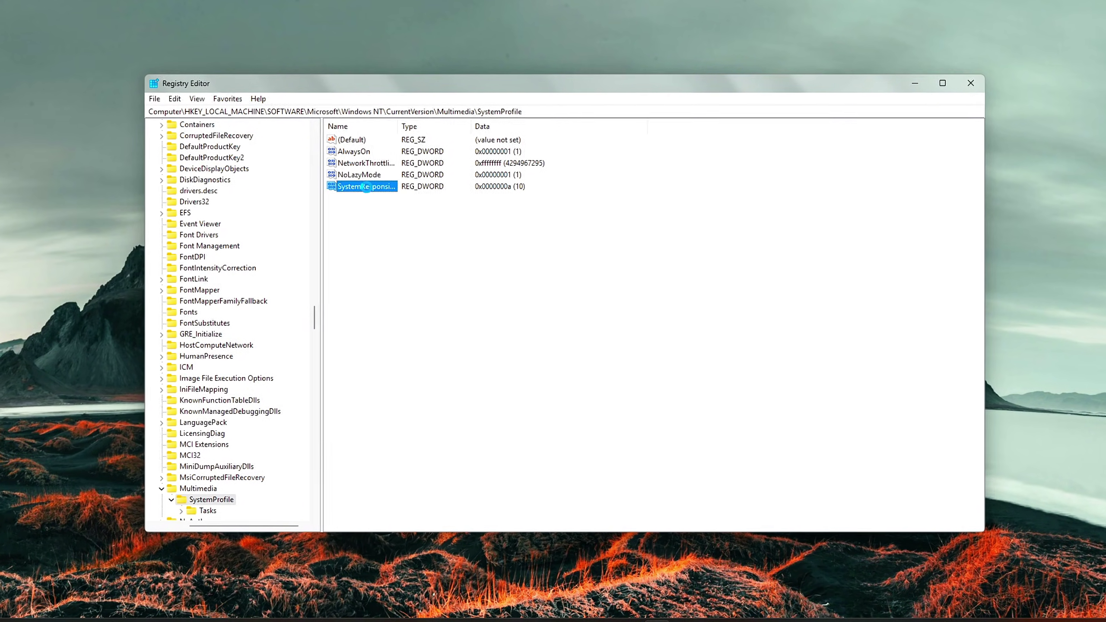
pyautogui.doubleClick(366, 188)
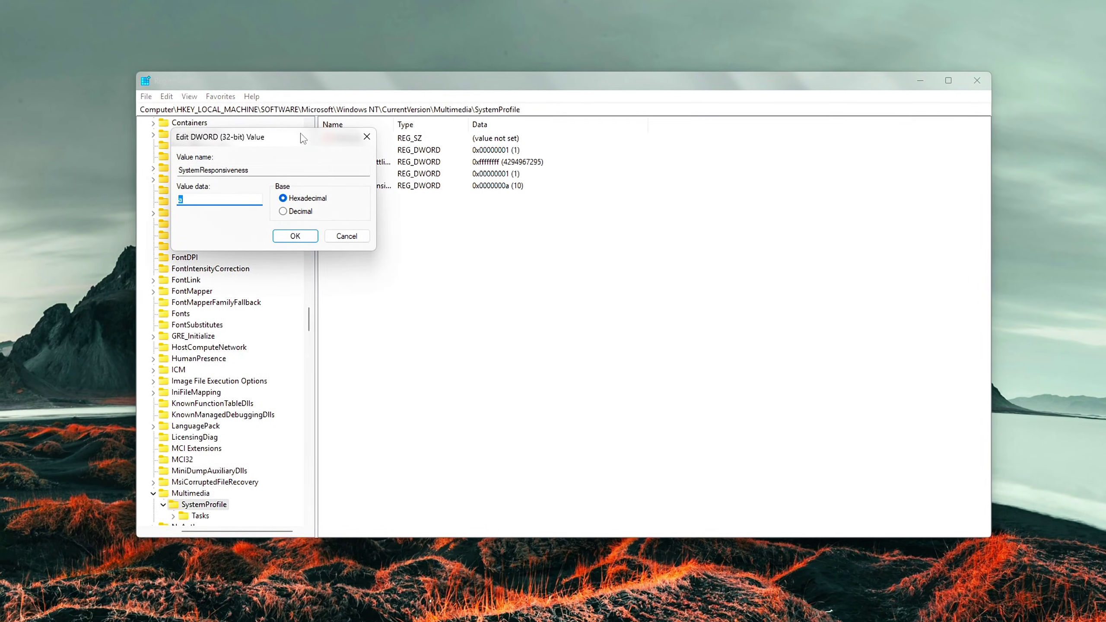
pyautogui.moveTo(272, 104); pyautogui.dragTo(574, 227)
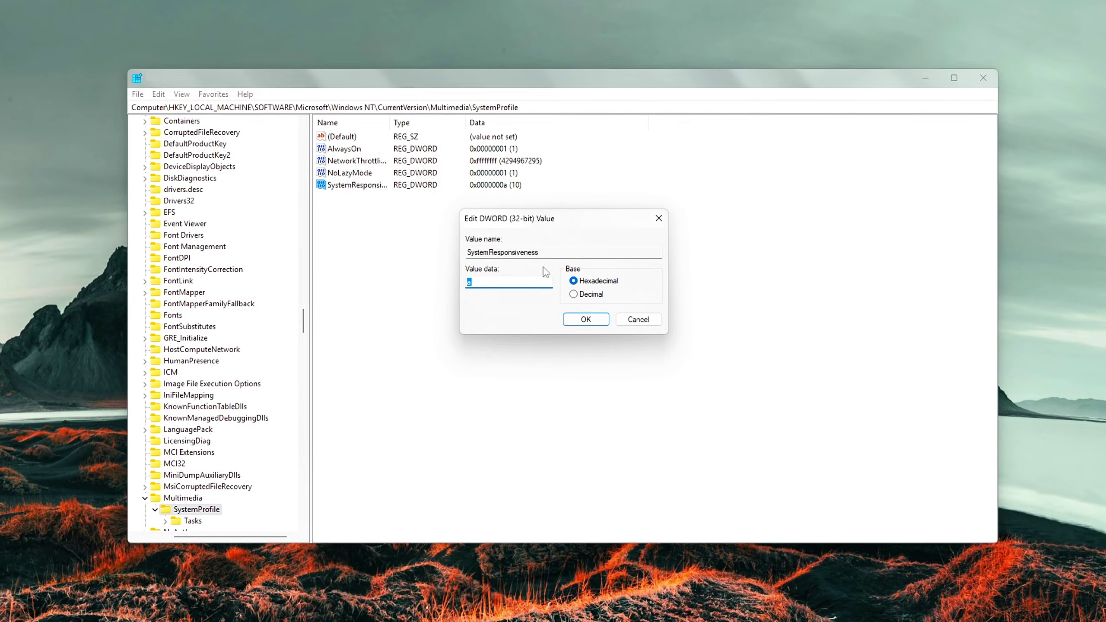
pyautogui.write('0')
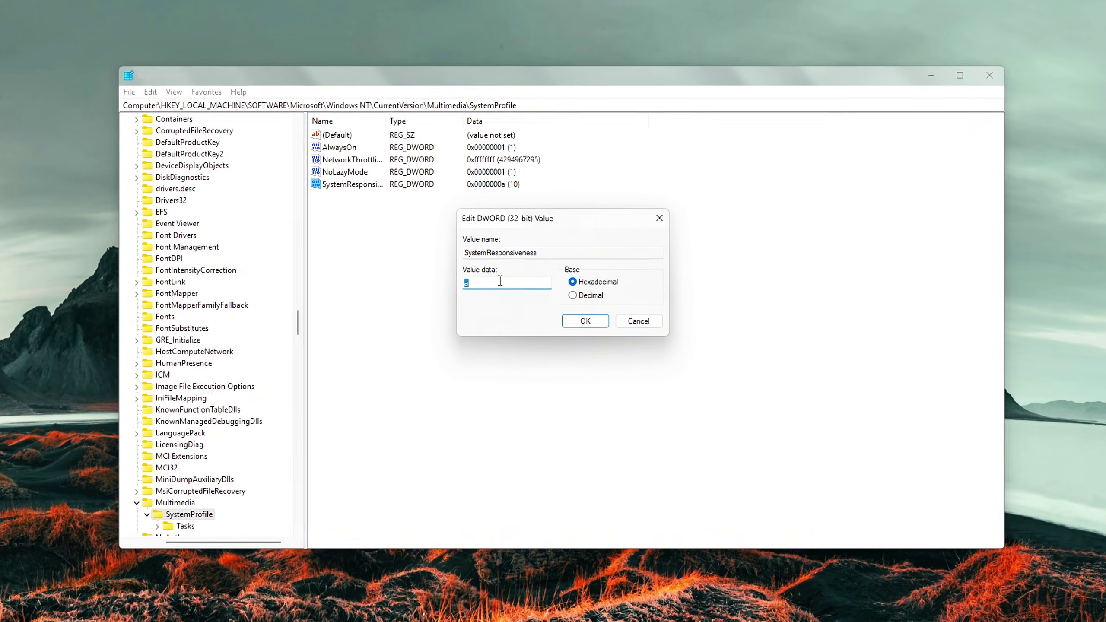
pyautogui.write('1')
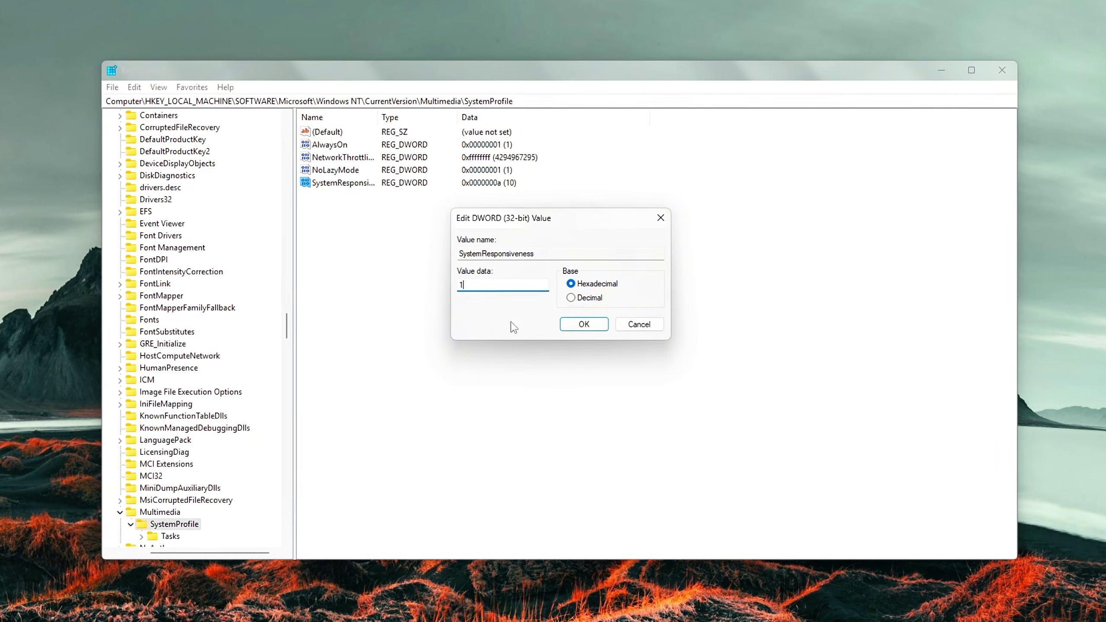
pyautogui.click(584, 322)
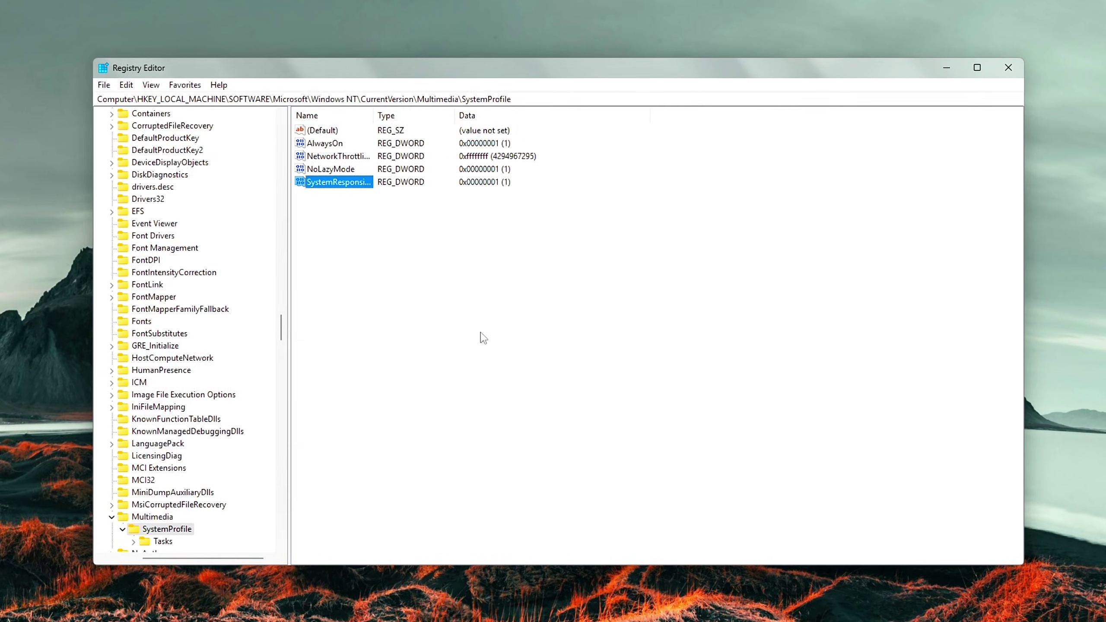
pyautogui.click(483, 338)
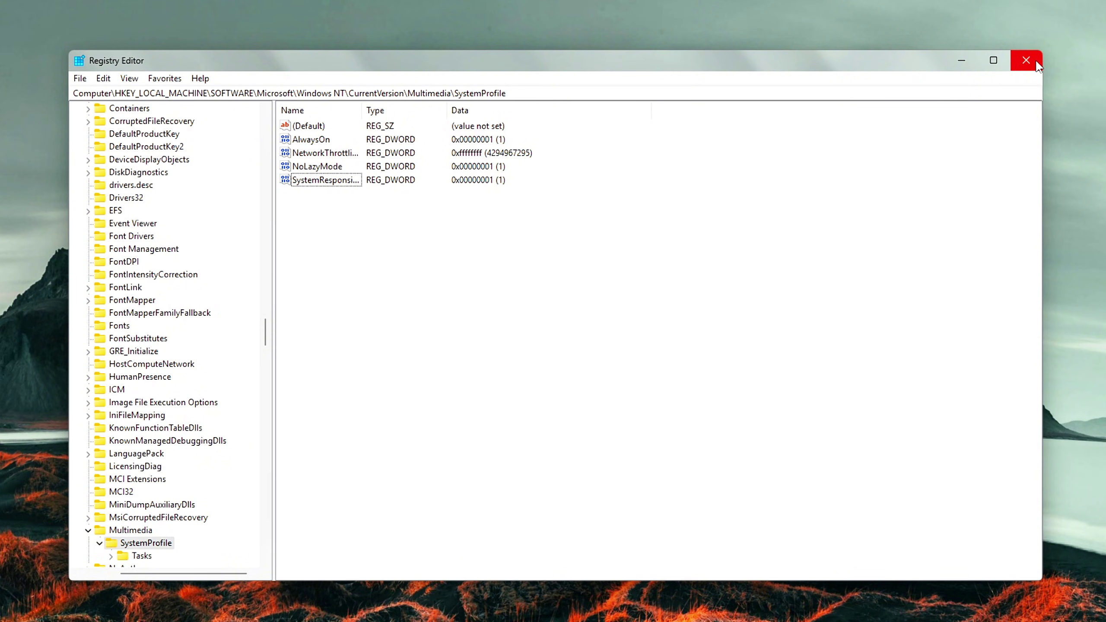
pyautogui.click(1025, 60)
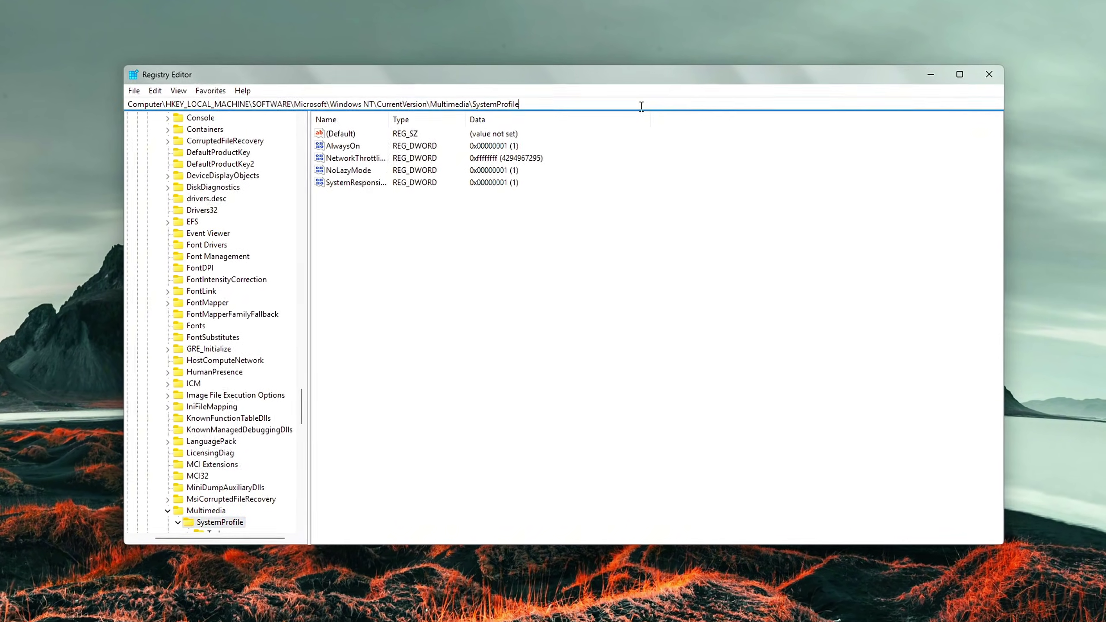
# Go to the SystemProfile\Tasks\Games key via the address bar
pyautogui.hotkey('ctrl', 'a')
pyautogui.press('BackSpace')
pyautogui.write('HKEY_LOCAL_MACHINE\\SOFTWARE\\Microsoft\\Windows NT\\CurrentVersion\\Multimedia\\SystemProfile\\Tasks\\Games')
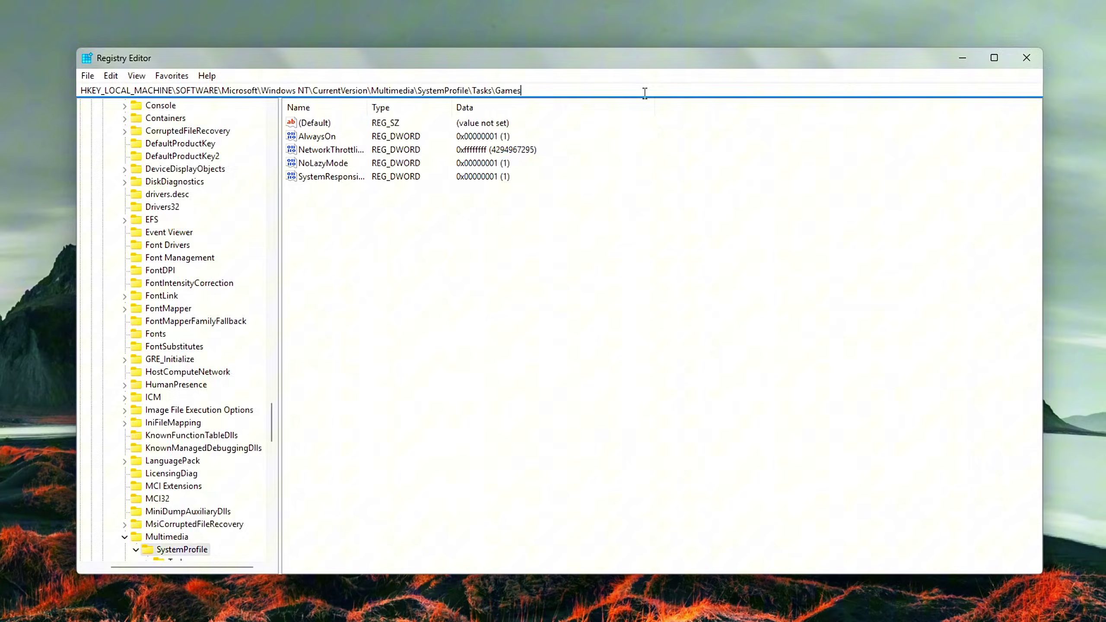
pyautogui.press('Return')
pyautogui.moveTo(409, 304); pyautogui.dragTo(424, 322)
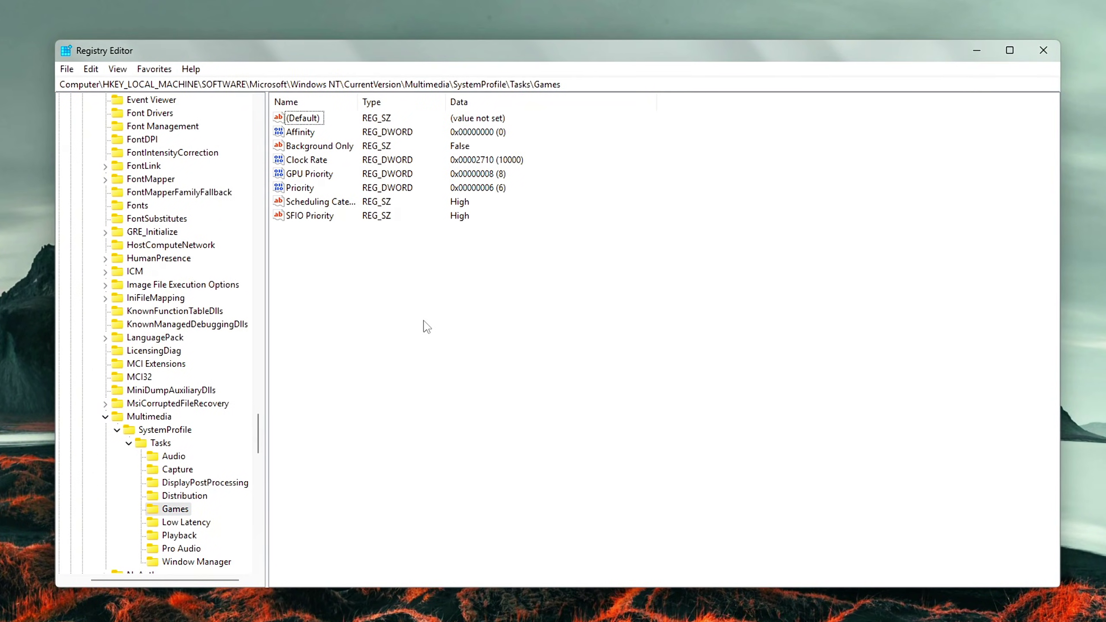
# Confirm GPU Priority is 8 and Priority is 6, then open Scheduling Category
pyautogui.doubleClick(316, 176)
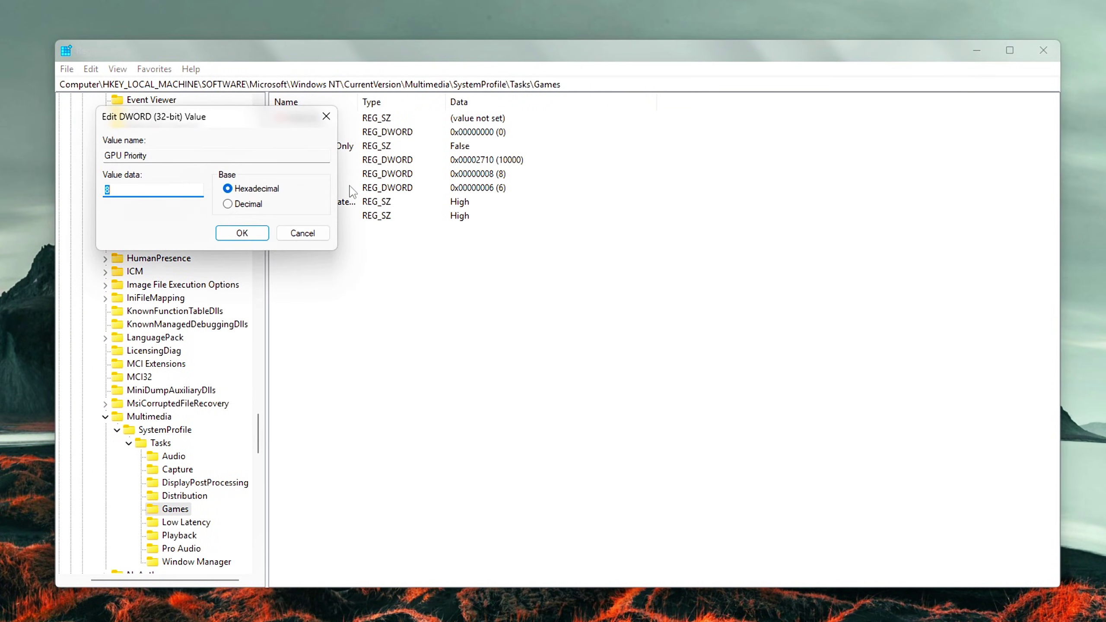
pyautogui.press('Return')
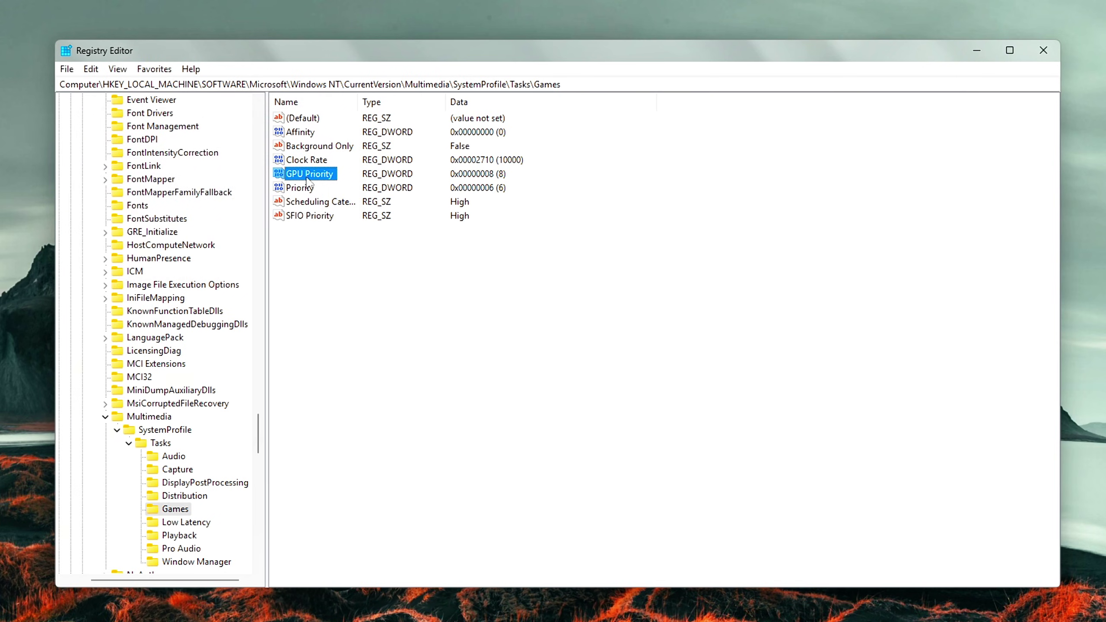
pyautogui.doubleClick(310, 190)
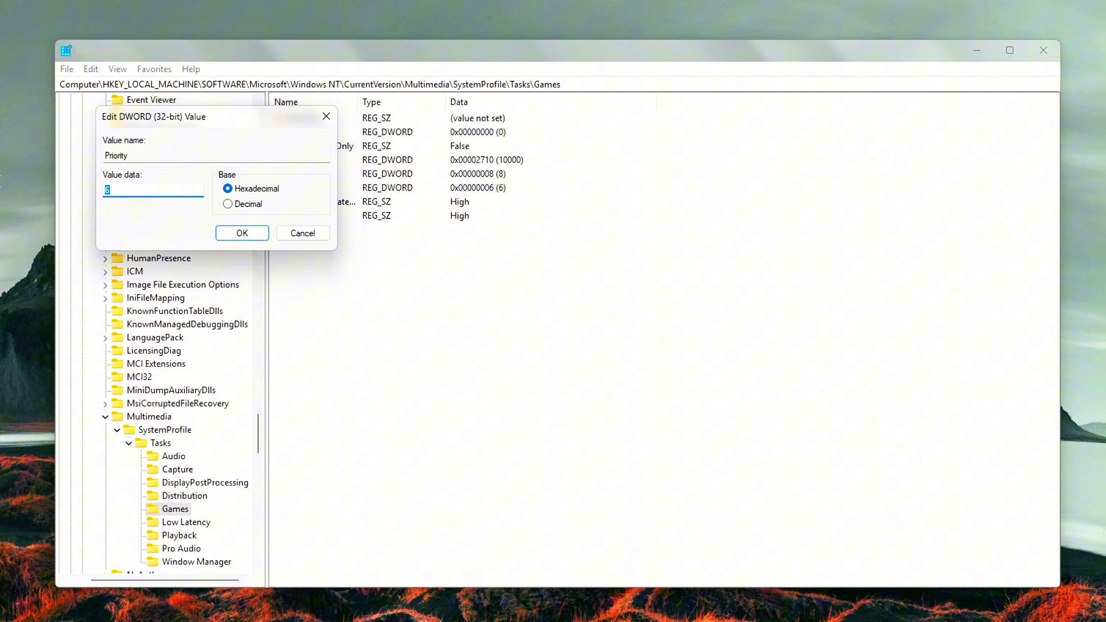
pyautogui.click(238, 234)
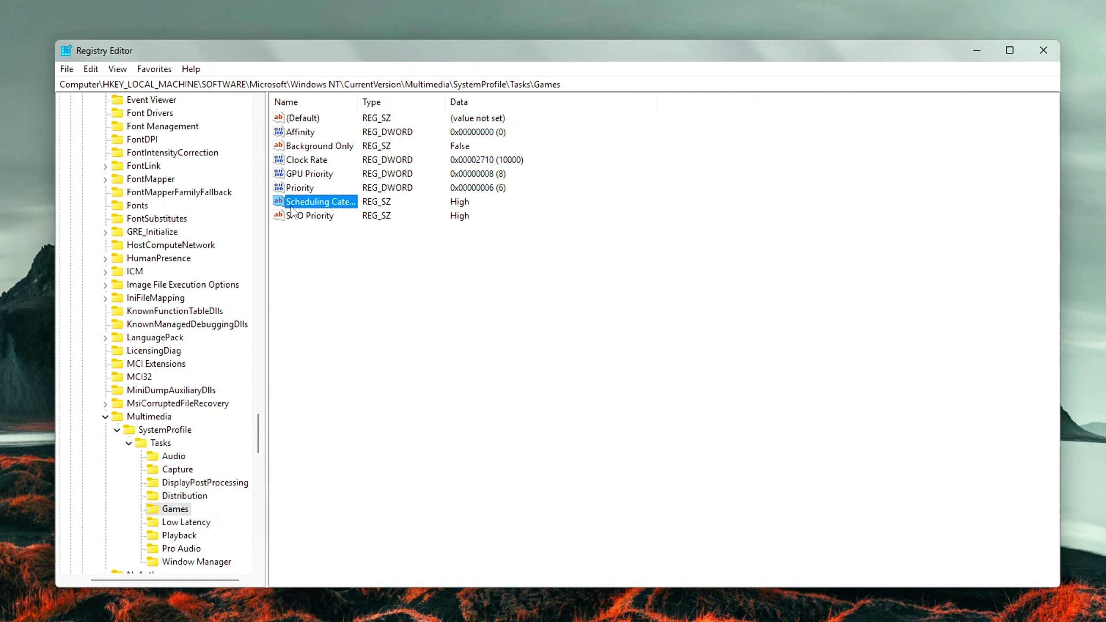
pyautogui.doubleClick(292, 206)
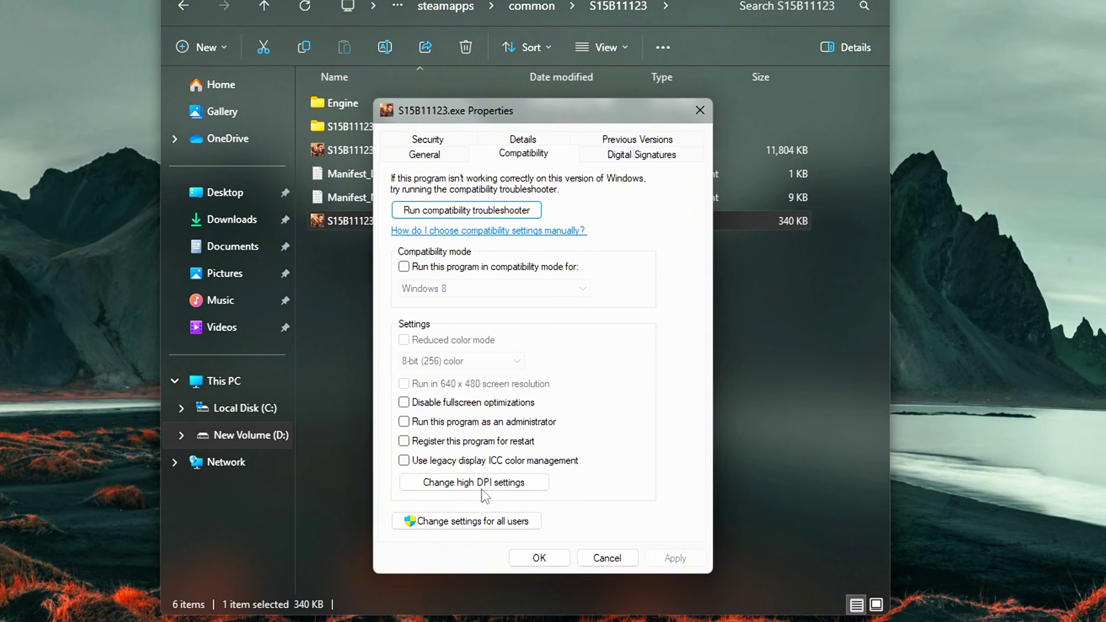
# Disable fullscreen optimizations and enable the high DPI override with Application scaling
pyautogui.click(480, 402)
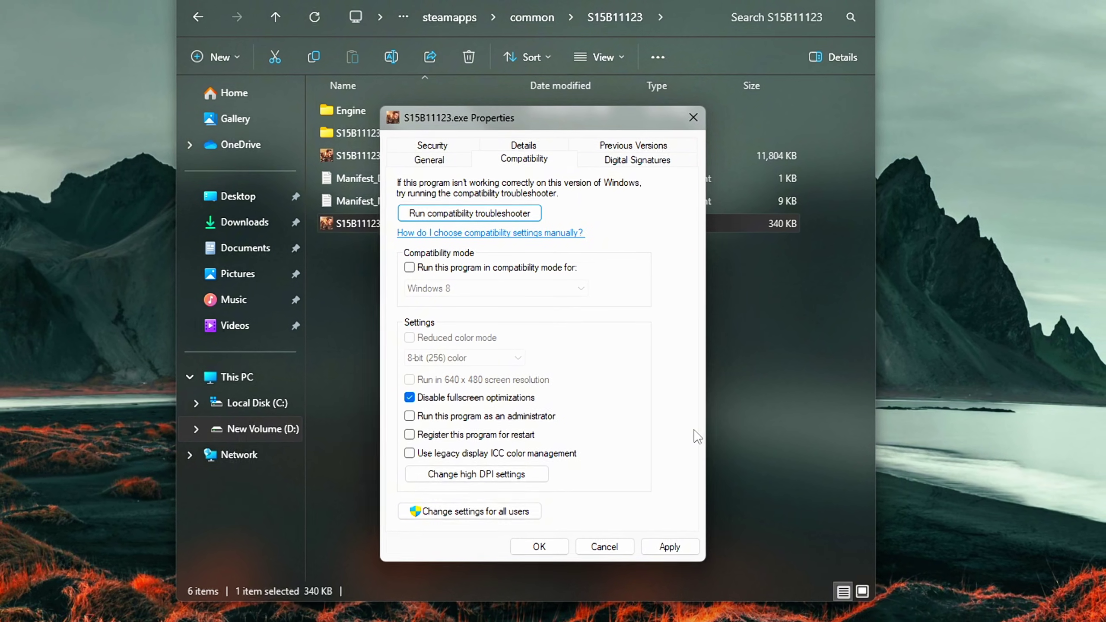
pyautogui.click(522, 472)
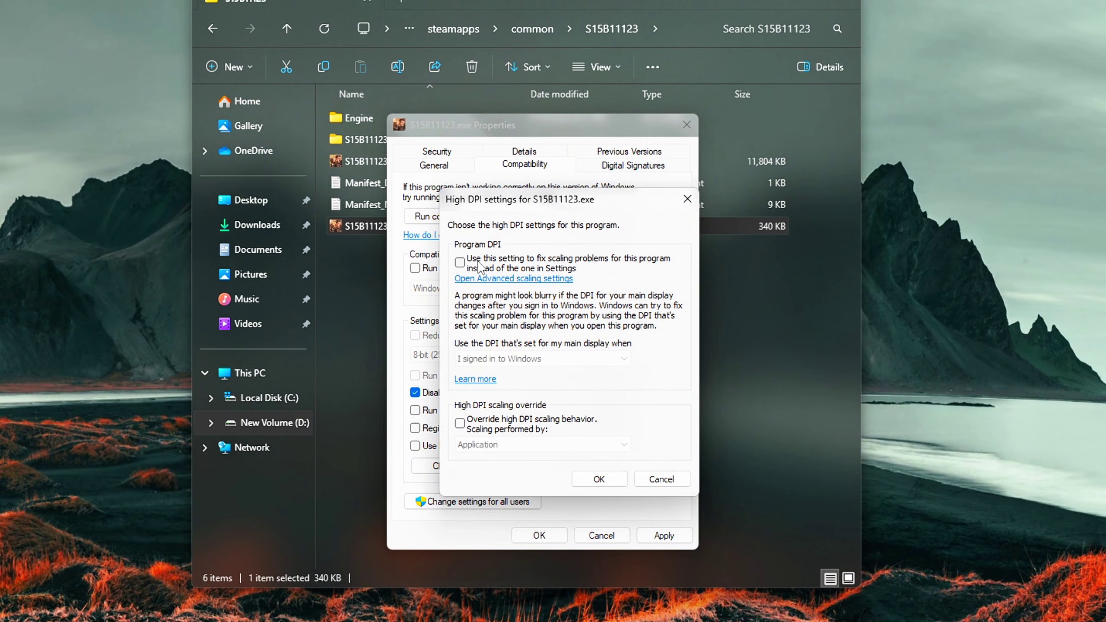
pyautogui.moveTo(546, 200); pyautogui.dragTo(695, 161)
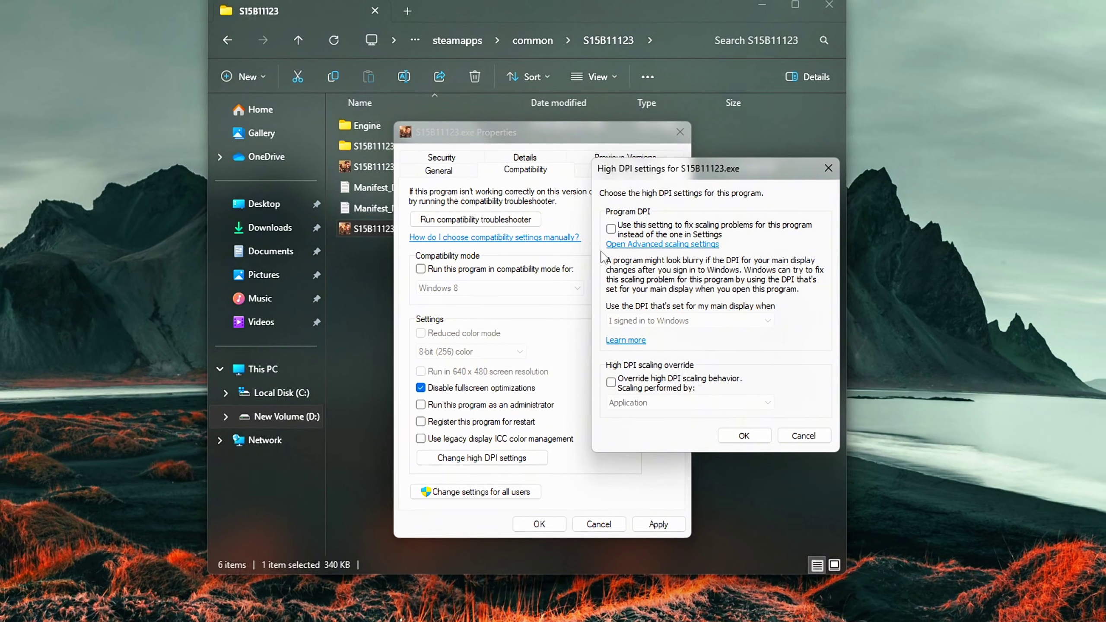
pyautogui.click(611, 383)
pyautogui.click(630, 400)
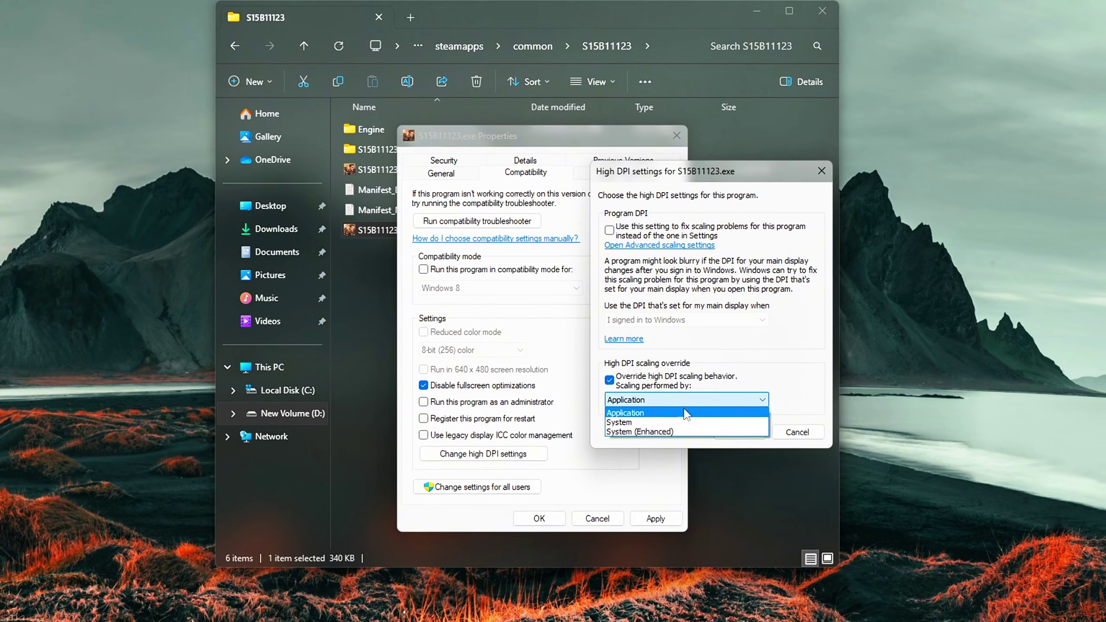
pyautogui.click(624, 411)
pyautogui.click(731, 426)
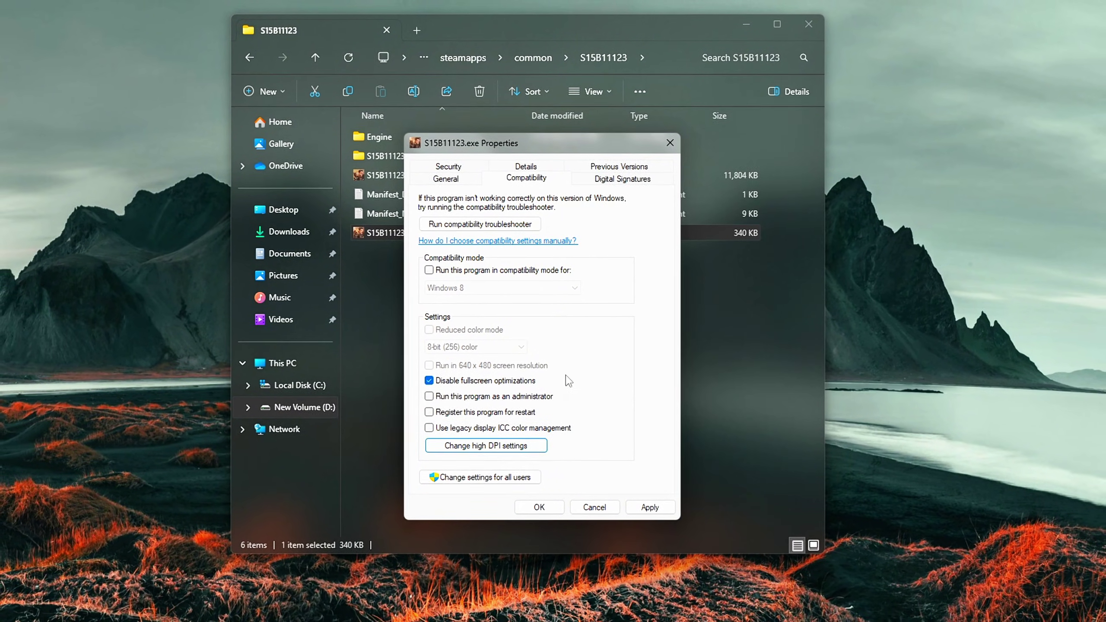
# Apply the compatibility changes, close the properties, and show the desktop
pyautogui.click(647, 504)
pyautogui.click(539, 504)
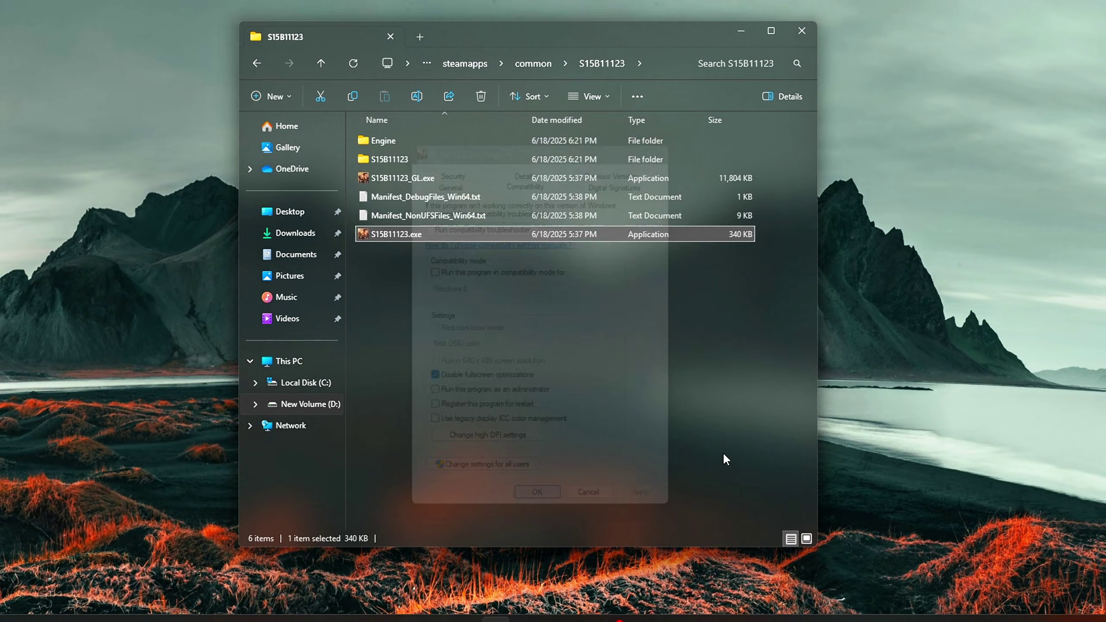
pyautogui.moveTo(609, 403); pyautogui.dragTo(498, 111)
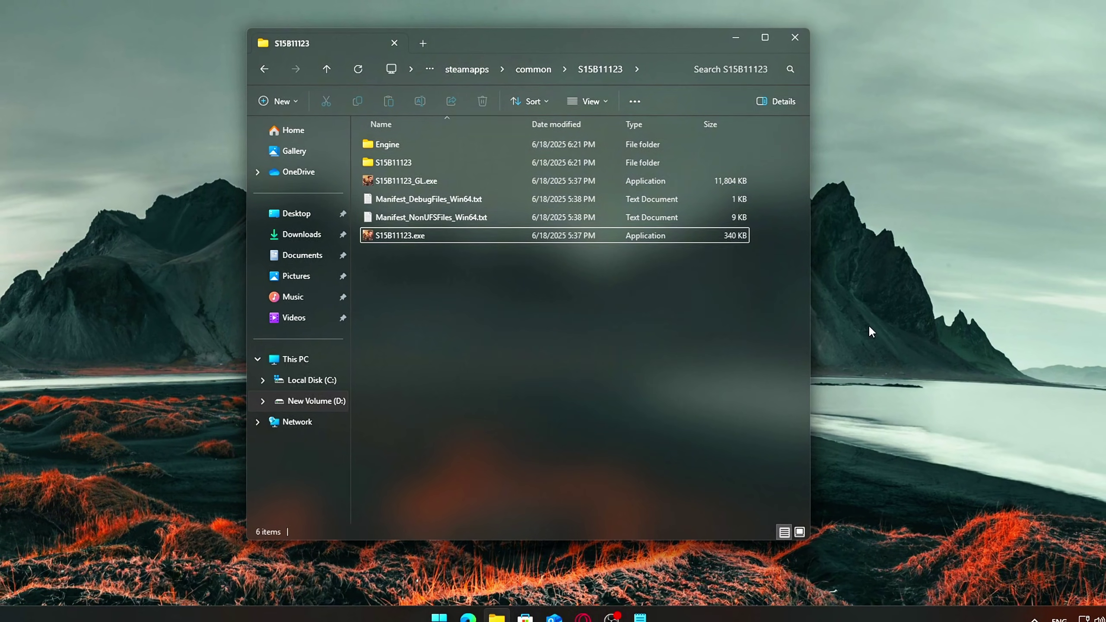
pyautogui.press('super+d')
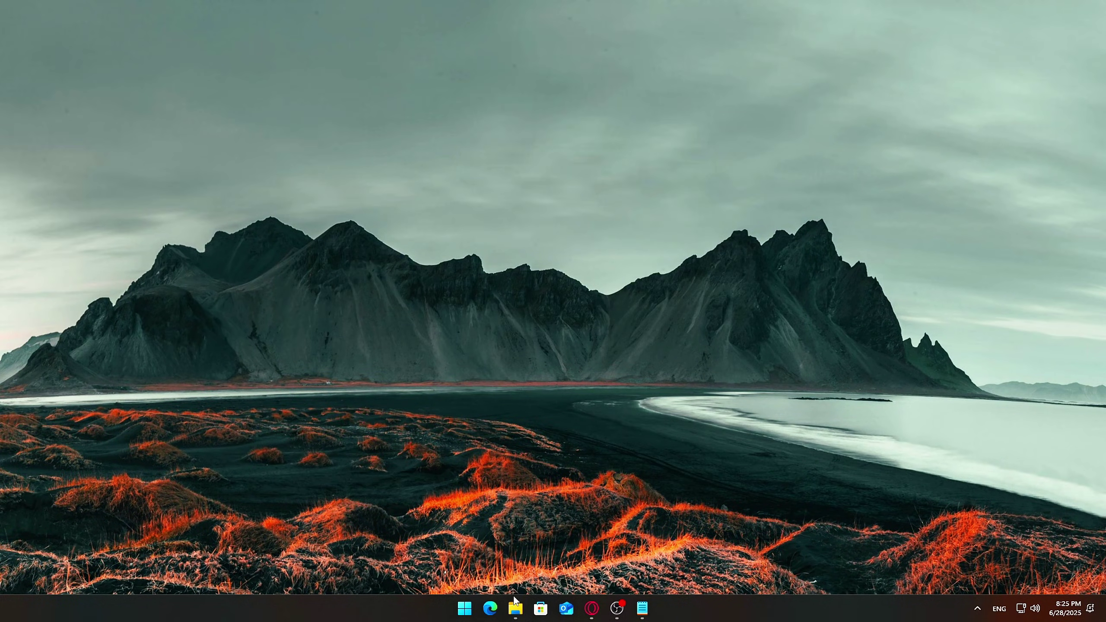
# Open the Compatibility tab of S15B11123.exe's Properties
pyautogui.click(515, 606)
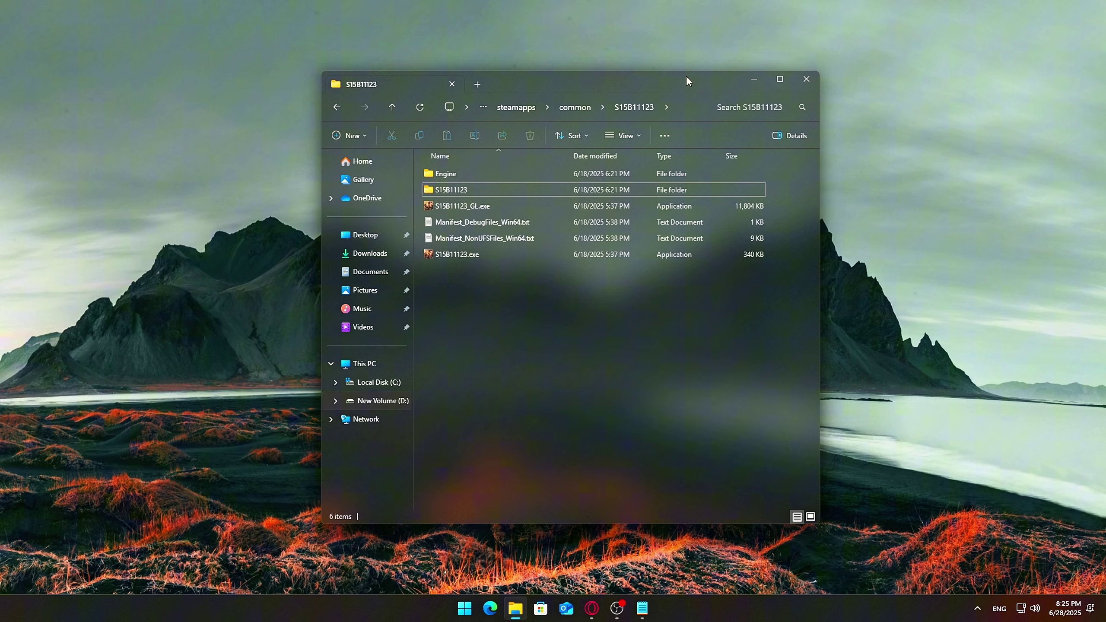
pyautogui.moveTo(686, 80); pyautogui.dragTo(659, 89)
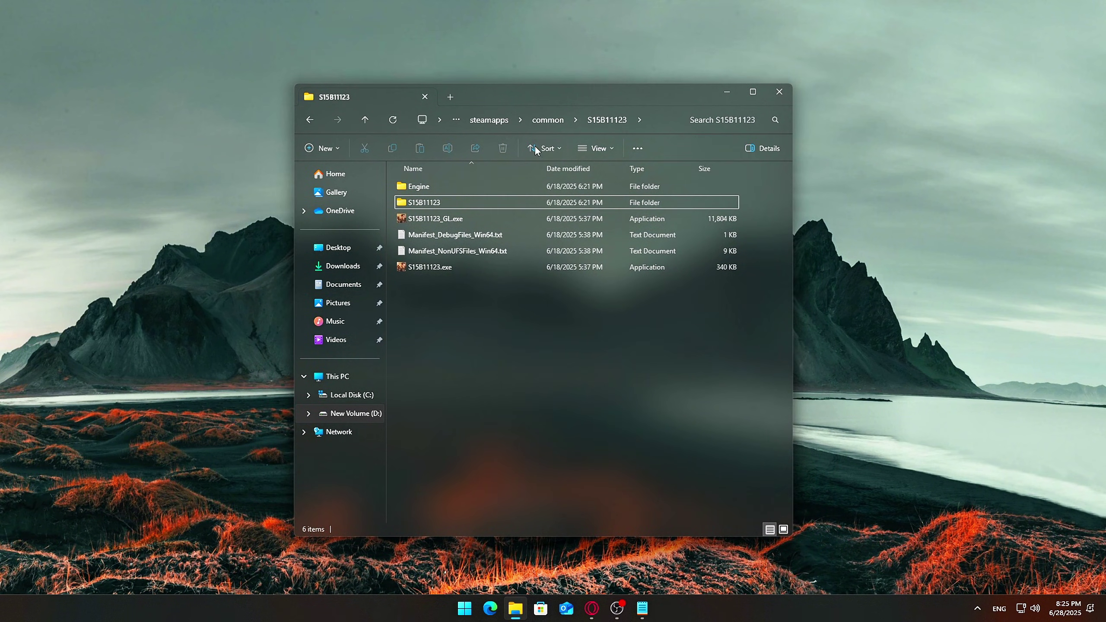
pyautogui.rightClick(463, 266)
pyautogui.click(489, 504)
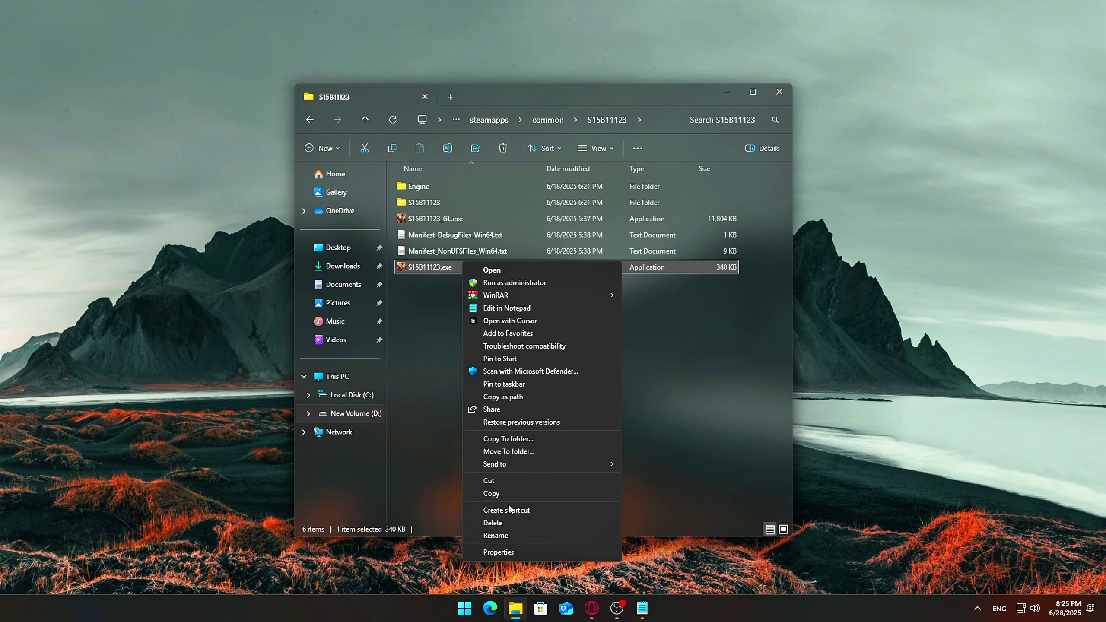
pyautogui.click(532, 552)
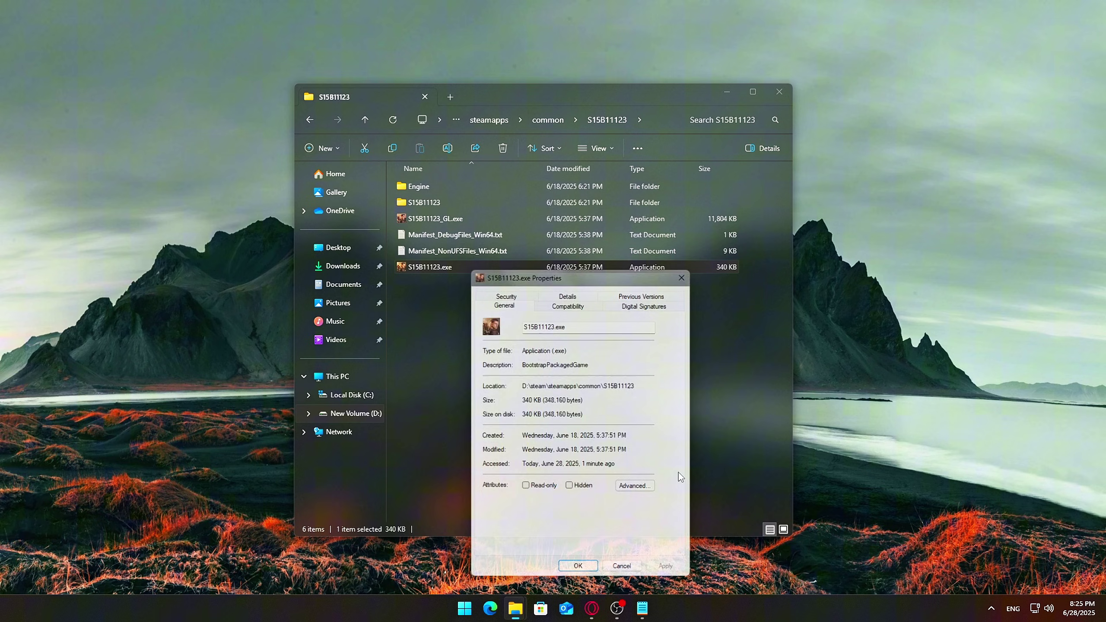
pyautogui.moveTo(599, 273); pyautogui.dragTo(571, 194)
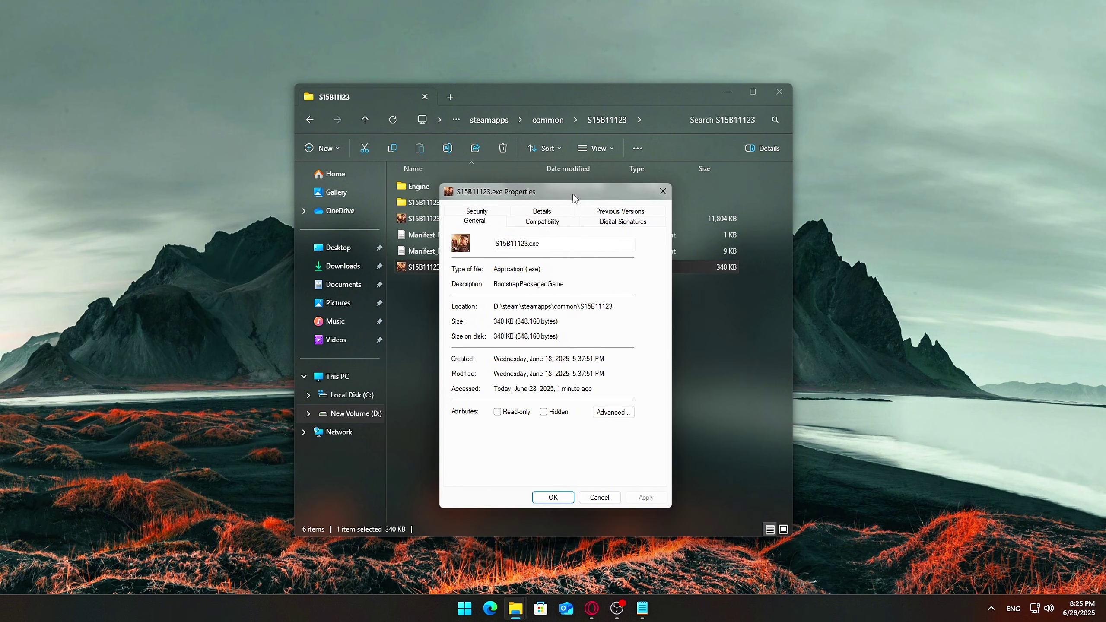
pyautogui.click(528, 209)
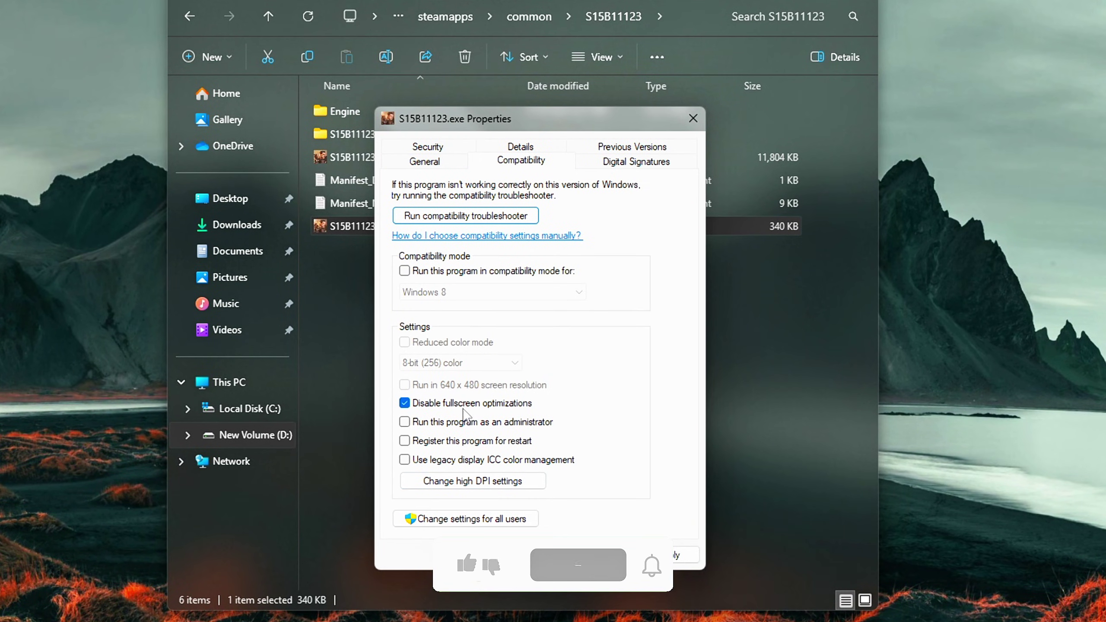
# Set the high DPI scaling override to be performed by Application
pyautogui.click(503, 487)
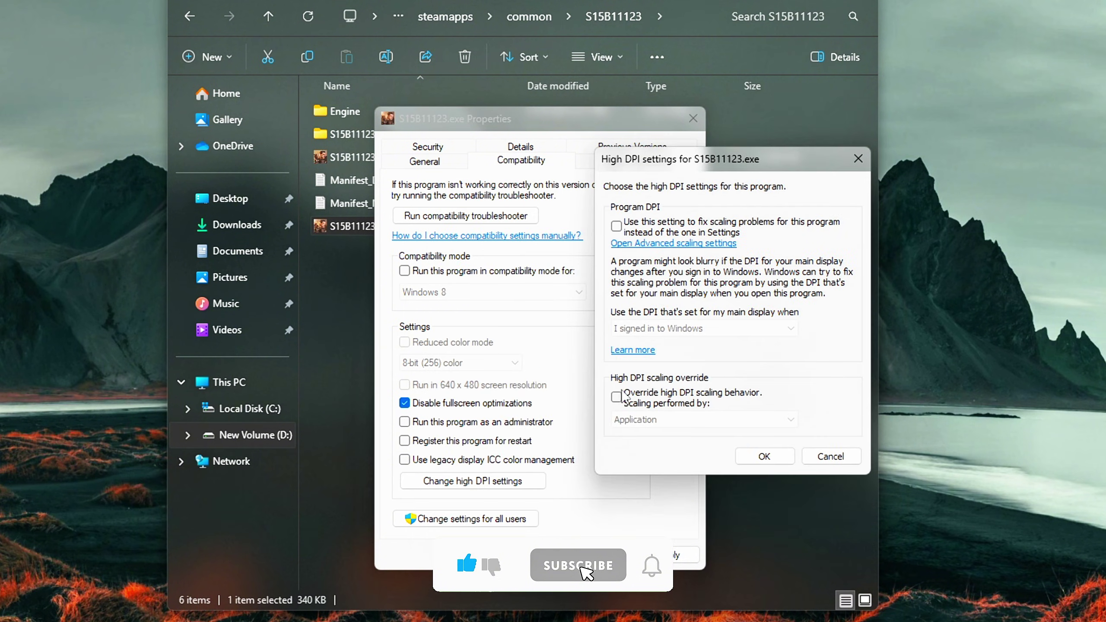
pyautogui.click(654, 421)
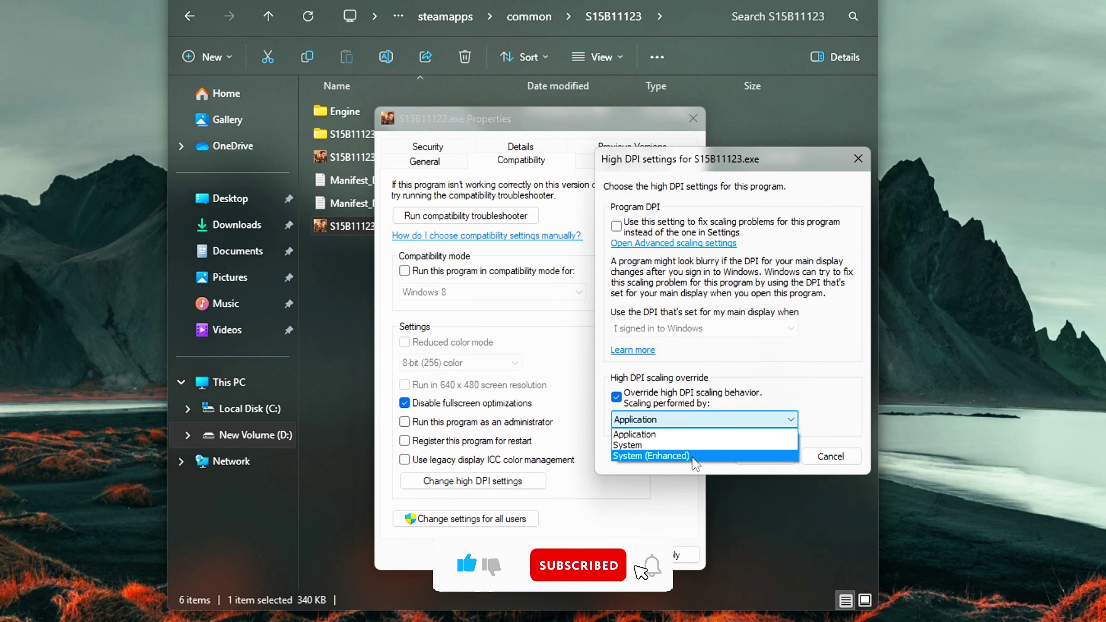
pyautogui.click(659, 433)
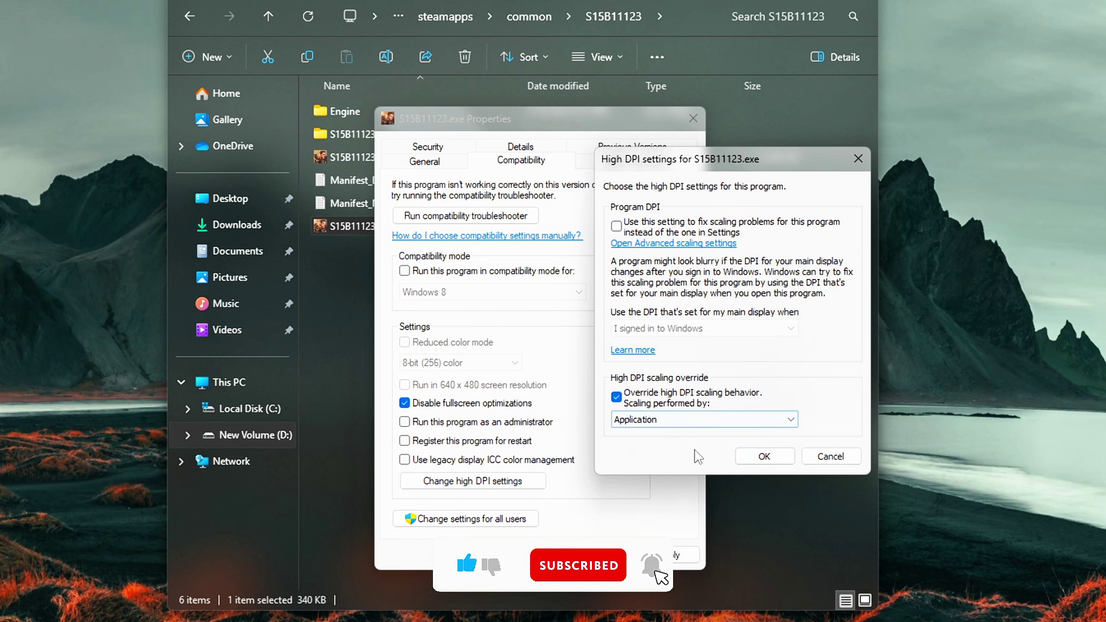
pyautogui.click(763, 457)
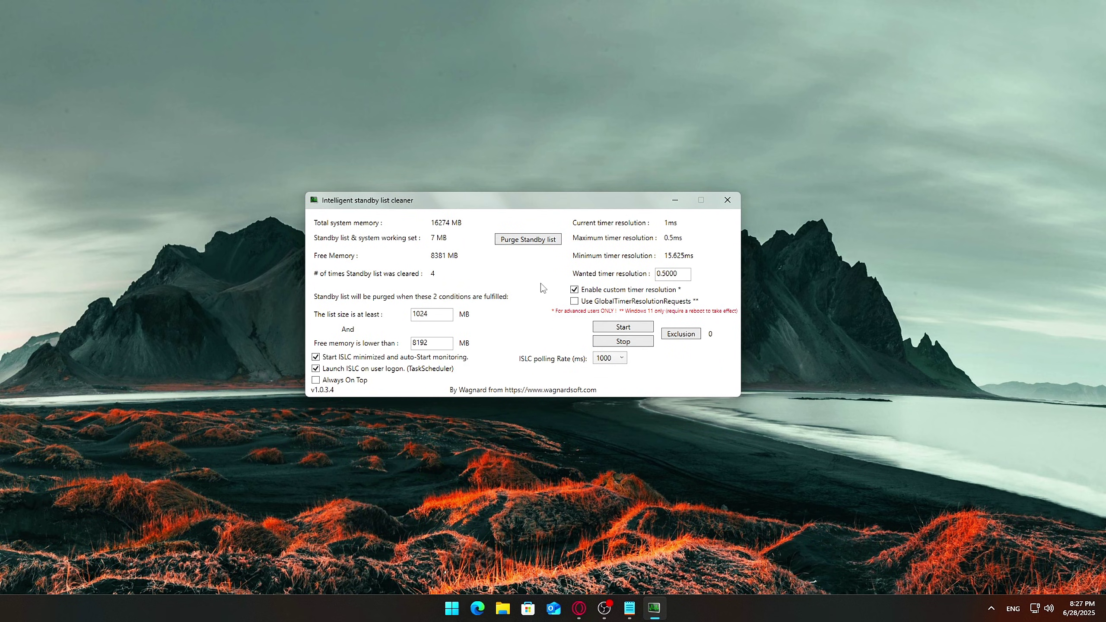
# Keep the 1024 and 8192 MB thresholds, set timer resolution to 0.5000, and start ISLC
pyautogui.click(447, 317)
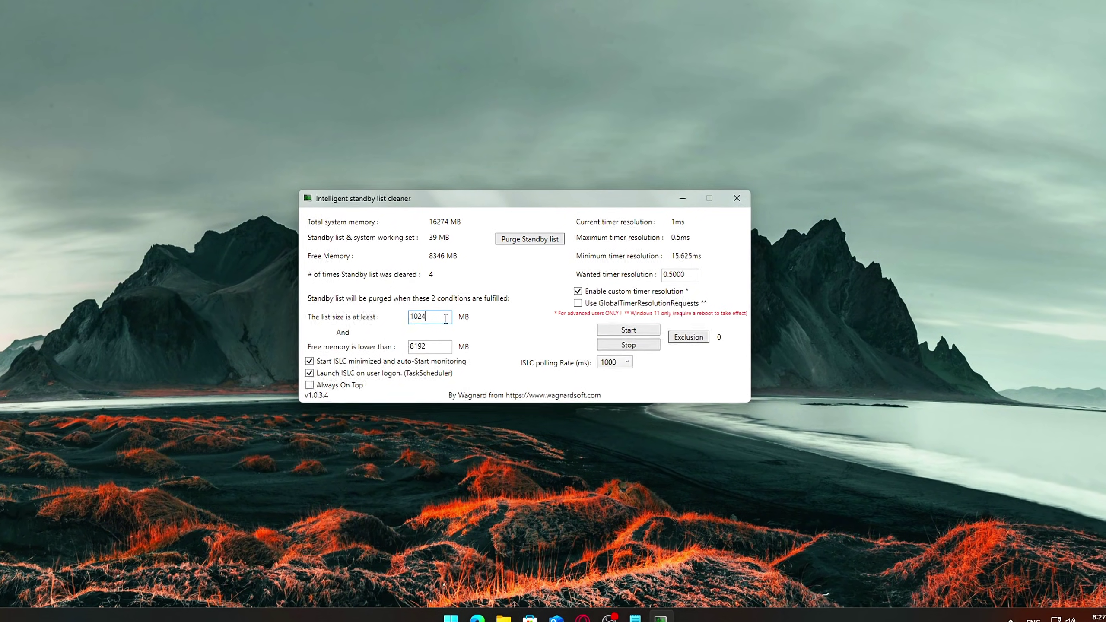
pyautogui.doubleClick(444, 317)
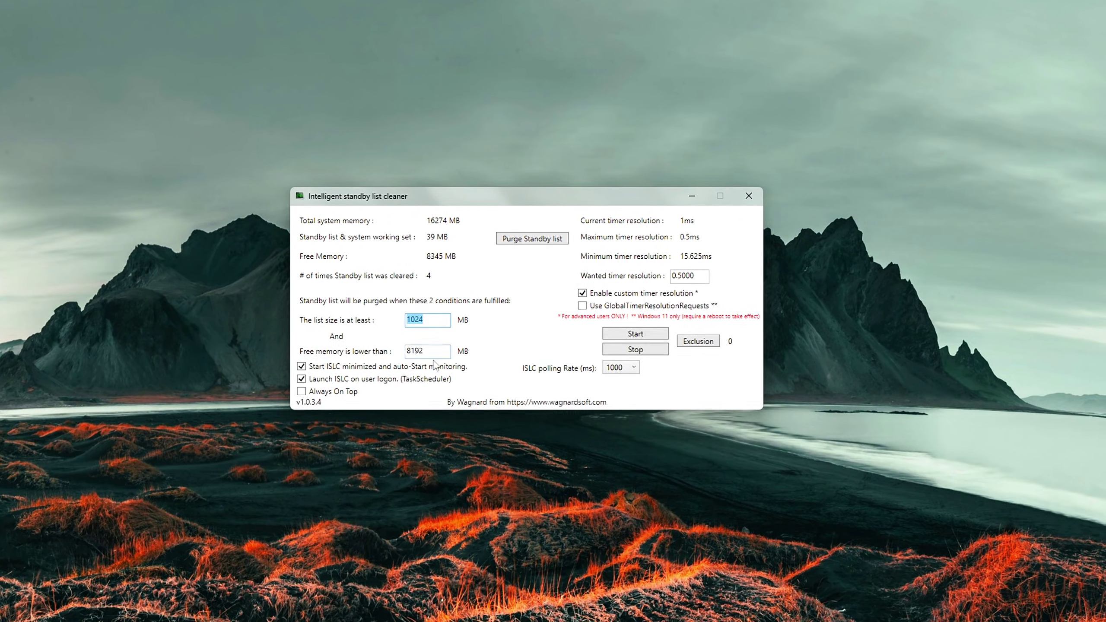
pyautogui.click(433, 352)
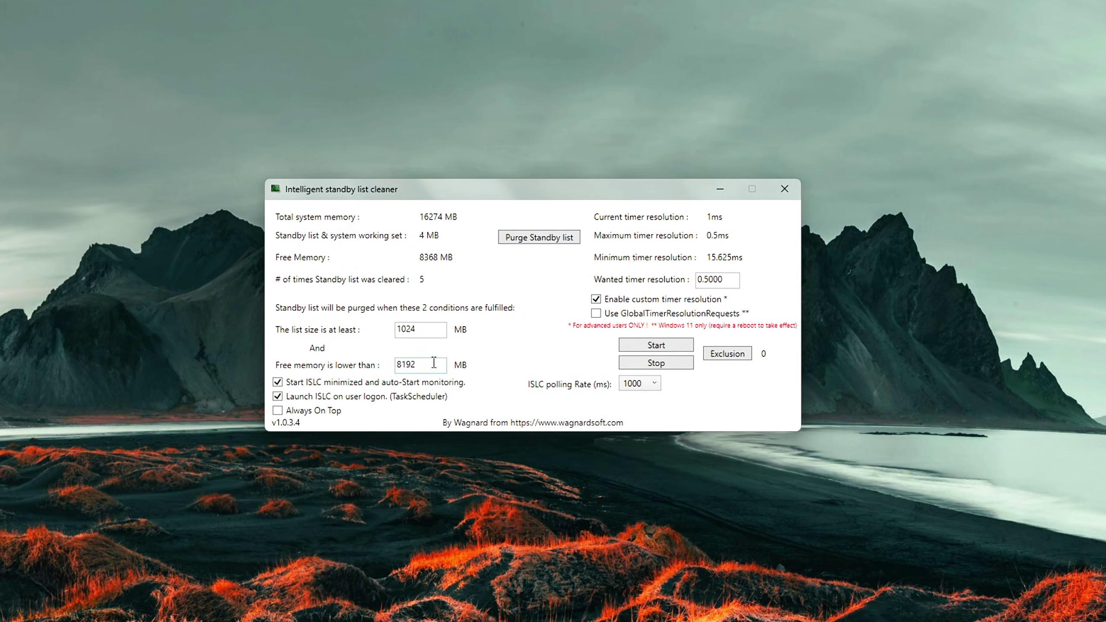
pyautogui.hotkey('ctrl', 'a')
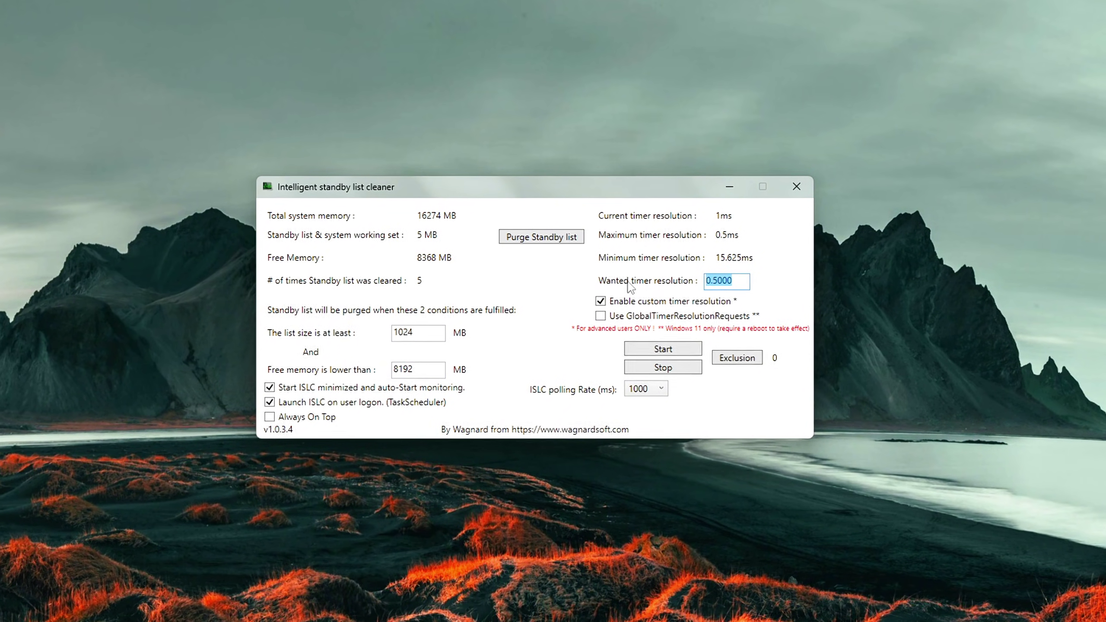
pyautogui.write('5.0000')
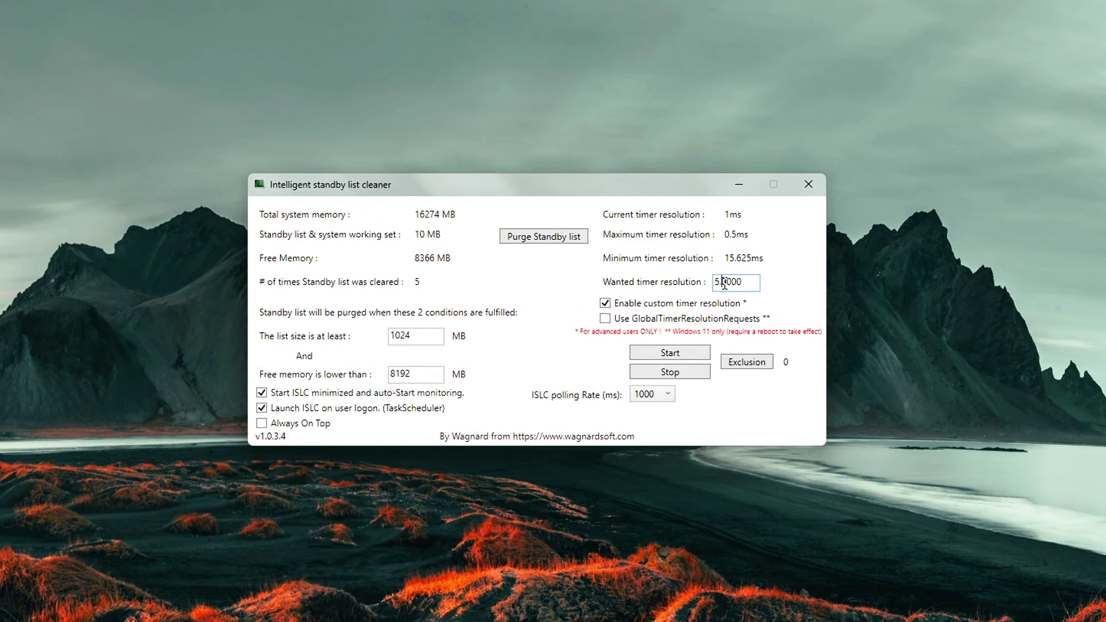
pyautogui.hotkey('ctrl', 'a')
pyautogui.write('0.0000')
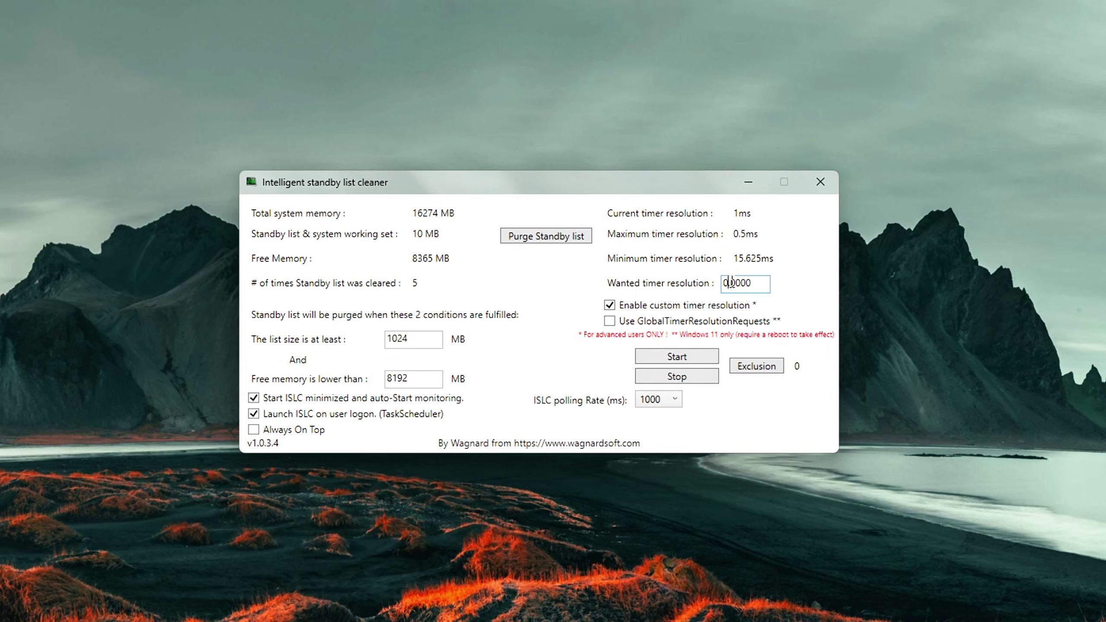
pyautogui.hotkey('ctrl', 'a')
pyautogui.write('0.5000')
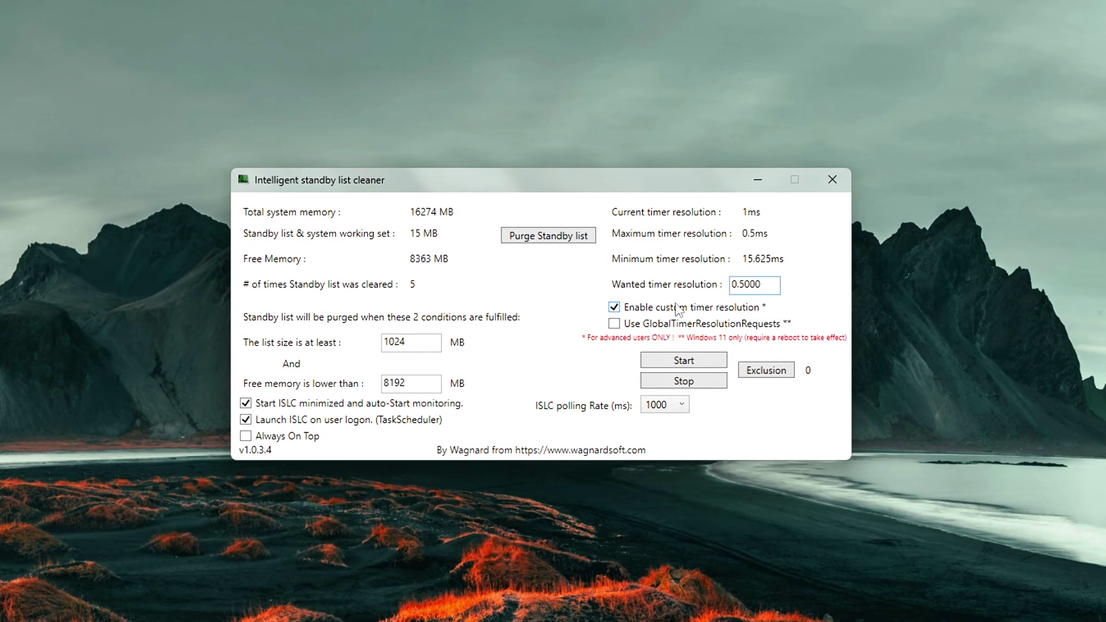
pyautogui.click(687, 362)
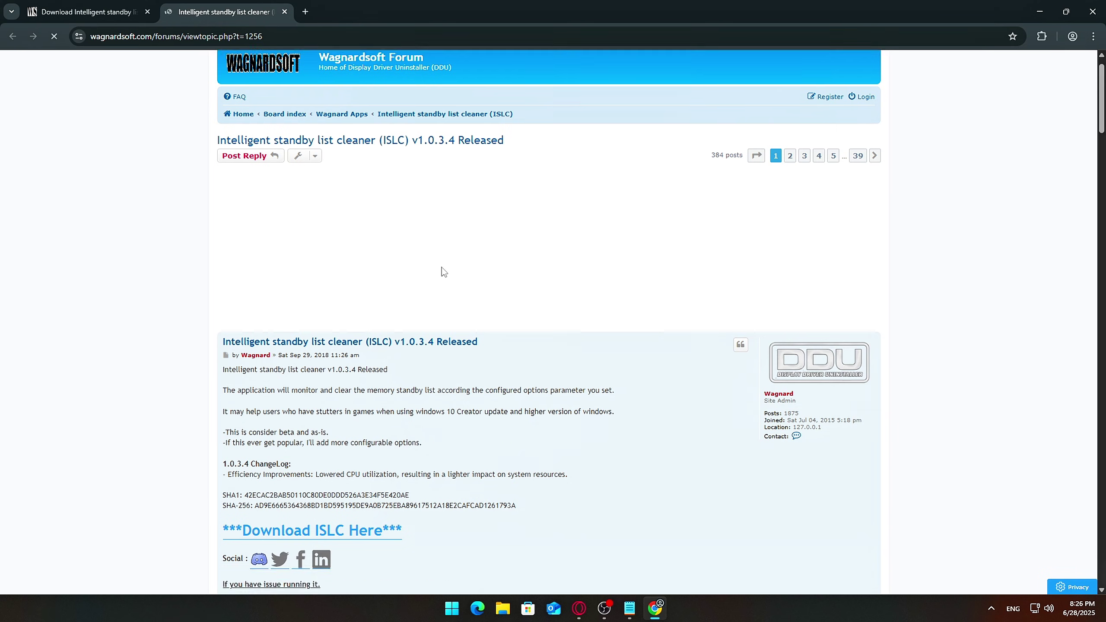
# Close the extra Chrome tab and download ISLC from the forum page
pyautogui.scroll(-3, 172, 53)
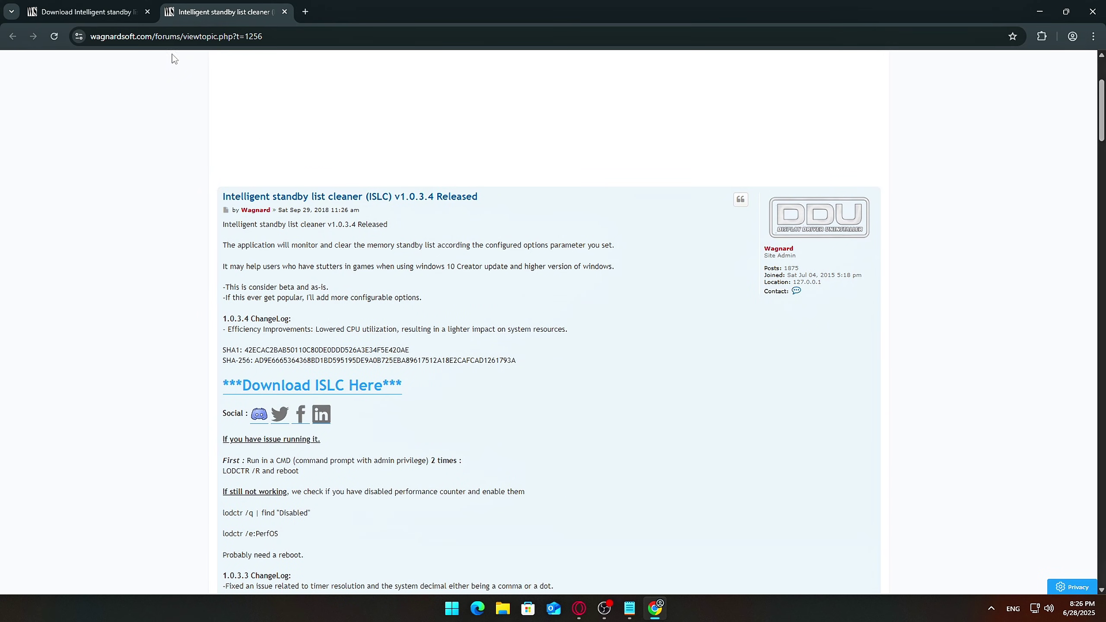
pyautogui.click(147, 12)
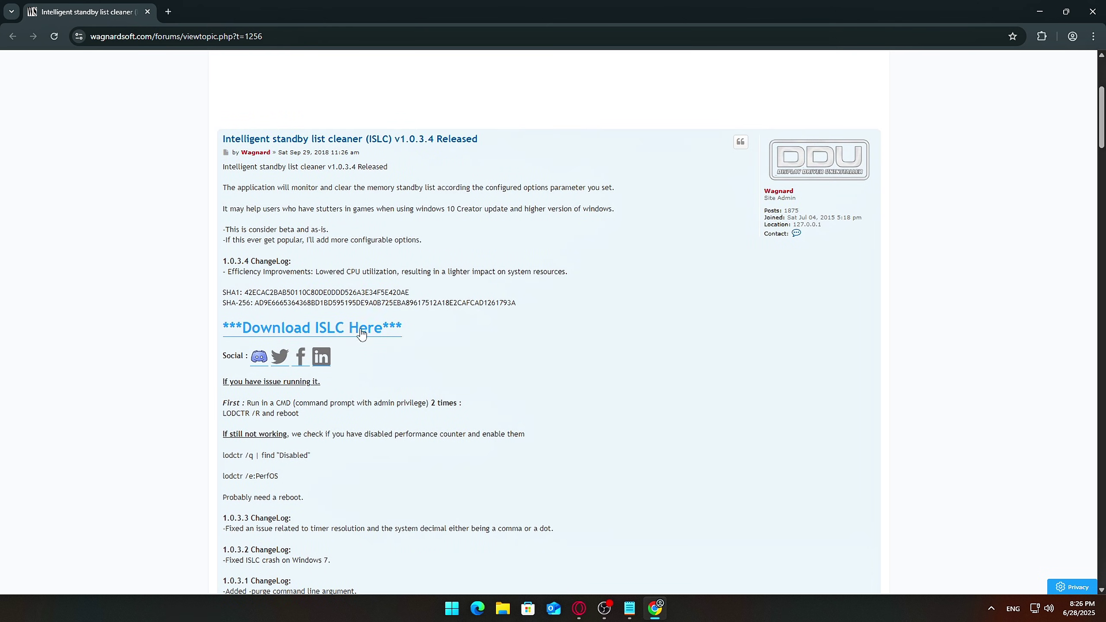
pyautogui.click(346, 385)
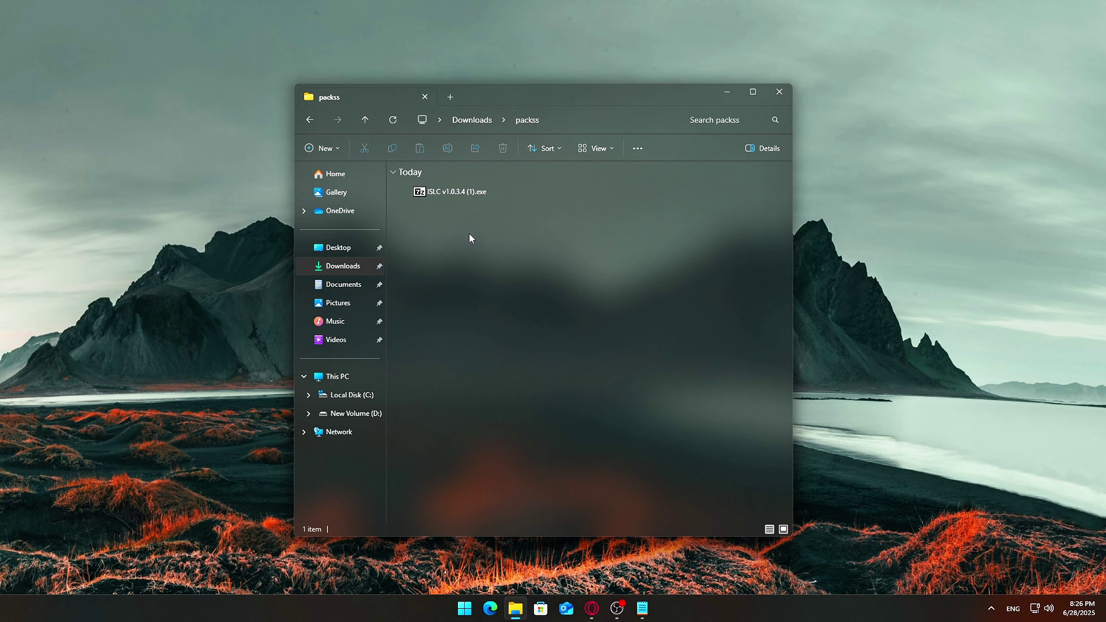
# Extract ISLC v1.0.3.4 (1).exe with 7-Zip and open the ISLC v1.0.3.4 folder
pyautogui.doubleClick(452, 187)
pyautogui.click(556, 325)
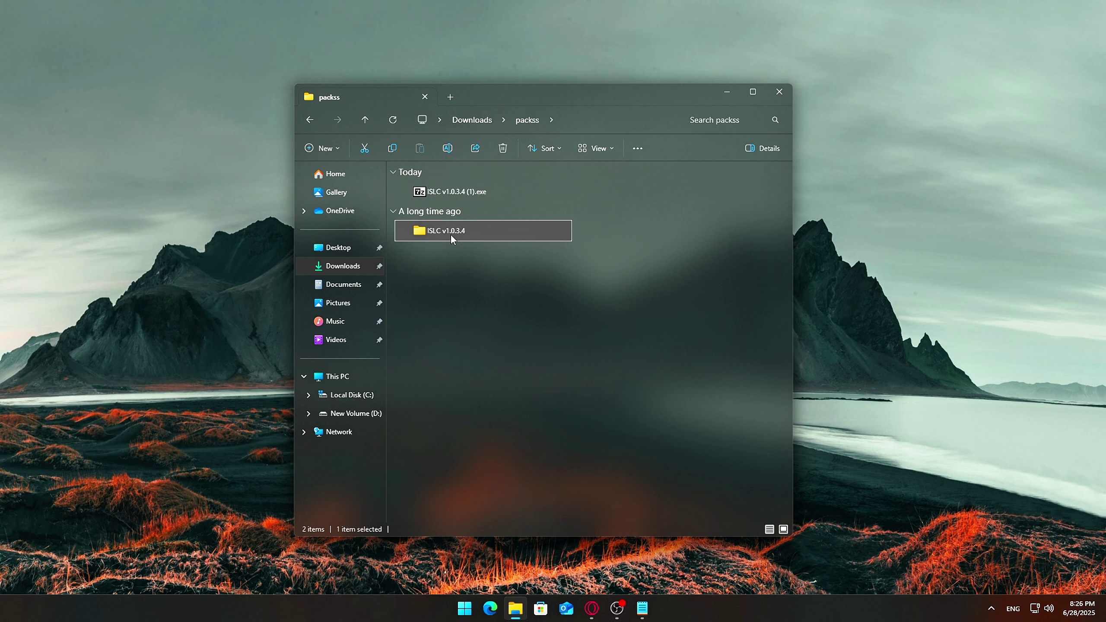
pyautogui.doubleClick(451, 232)
pyautogui.keyDown('ctrl'); pyautogui.scroll(4, 490, 323); pyautogui.keyUp('ctrl')
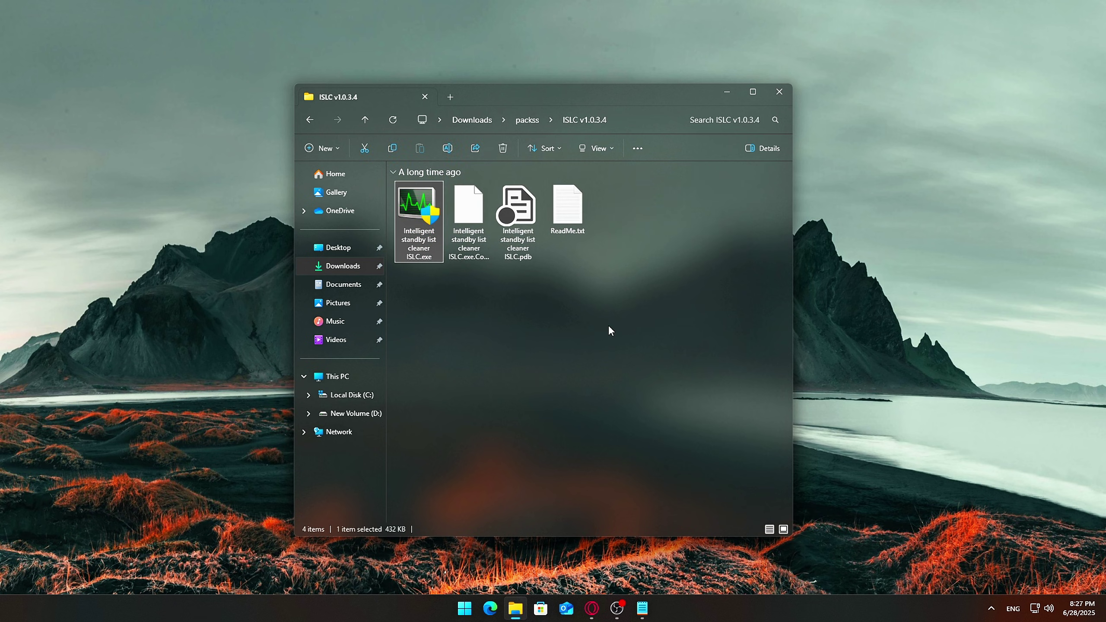
pyautogui.moveTo(630, 338); pyautogui.dragTo(539, 339)
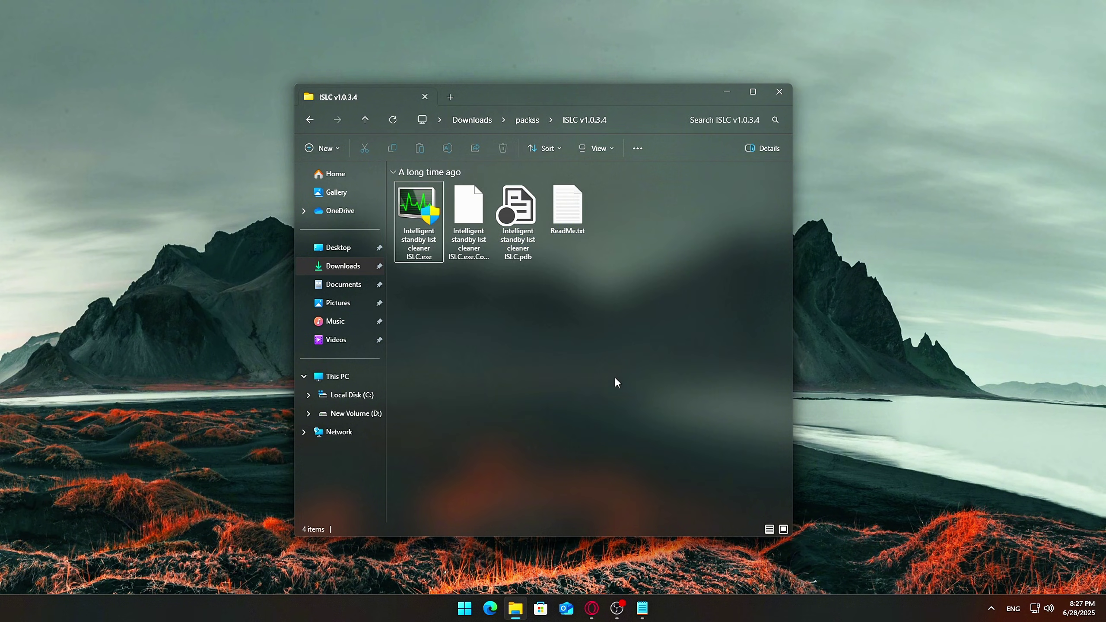
# Launch ISLC with 1024 and 8192 MB thresholds and bring its window back into focus
pyautogui.doubleClick(426, 237)
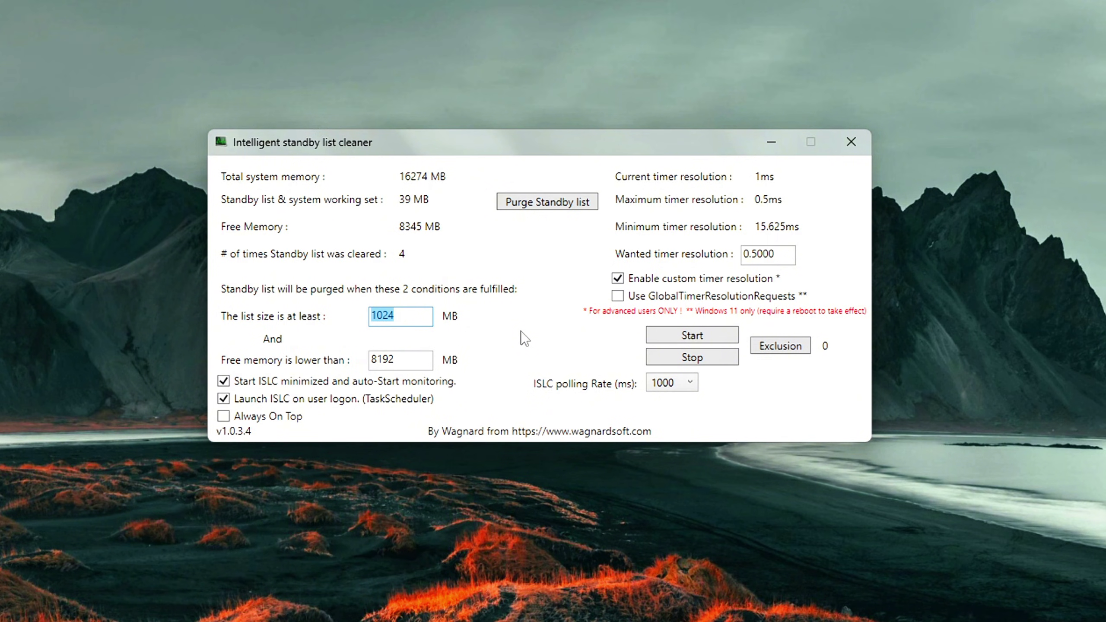
pyautogui.click(370, 359)
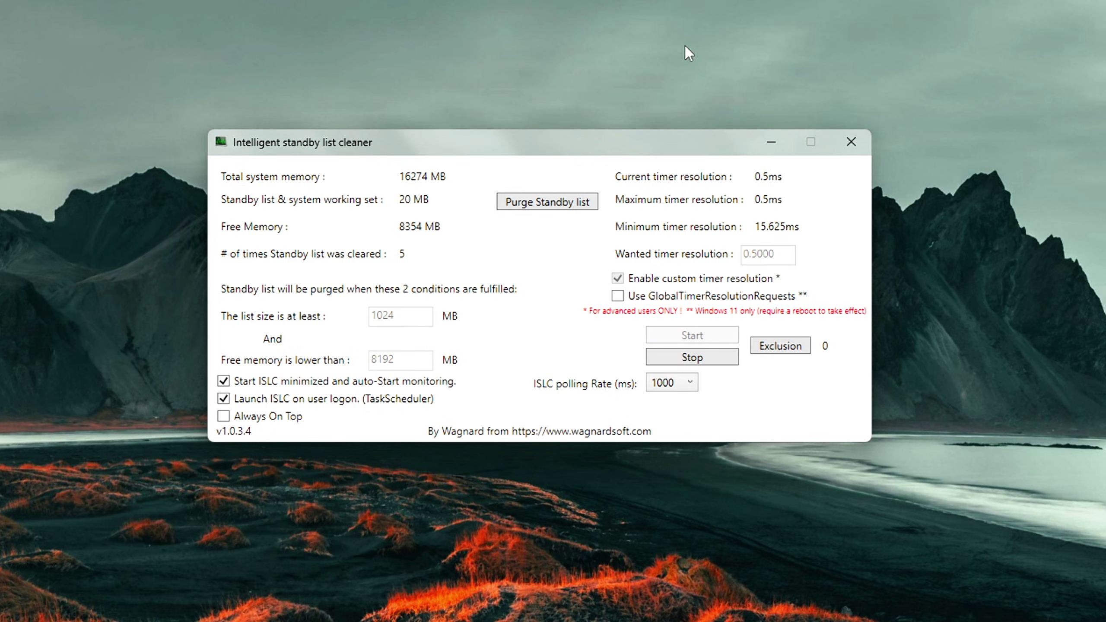
pyautogui.click(759, 41)
pyautogui.click(777, 207)
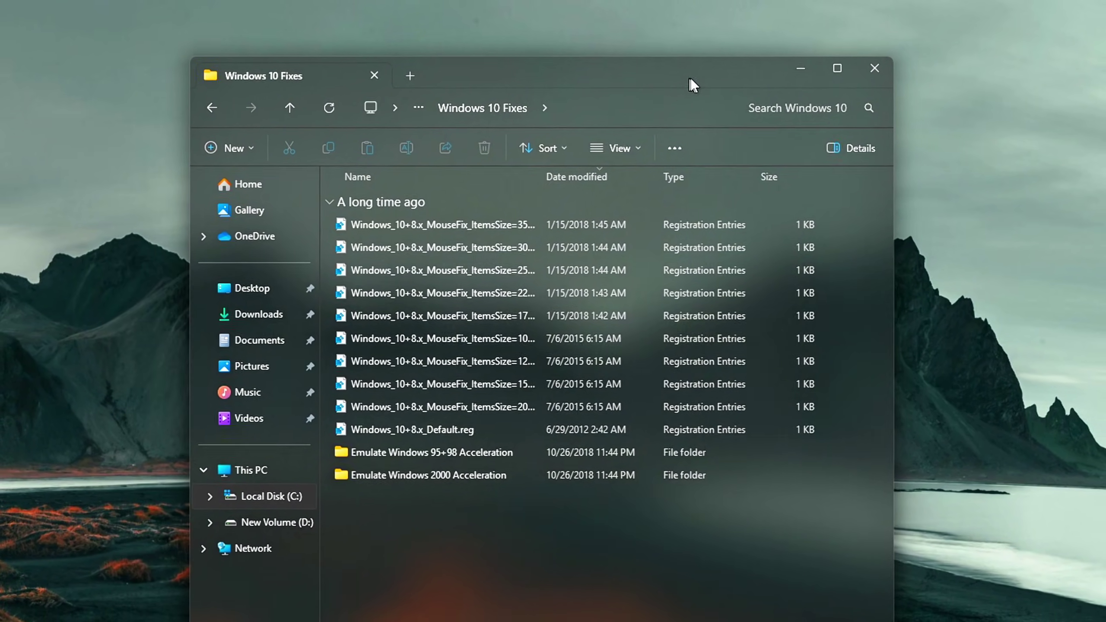
# Show the Windows 10 Fixes mouse-fix files in Content view, select the 350% fix, then go to Device Manager
pyautogui.hotkey('ctrl', 'shift', '6')
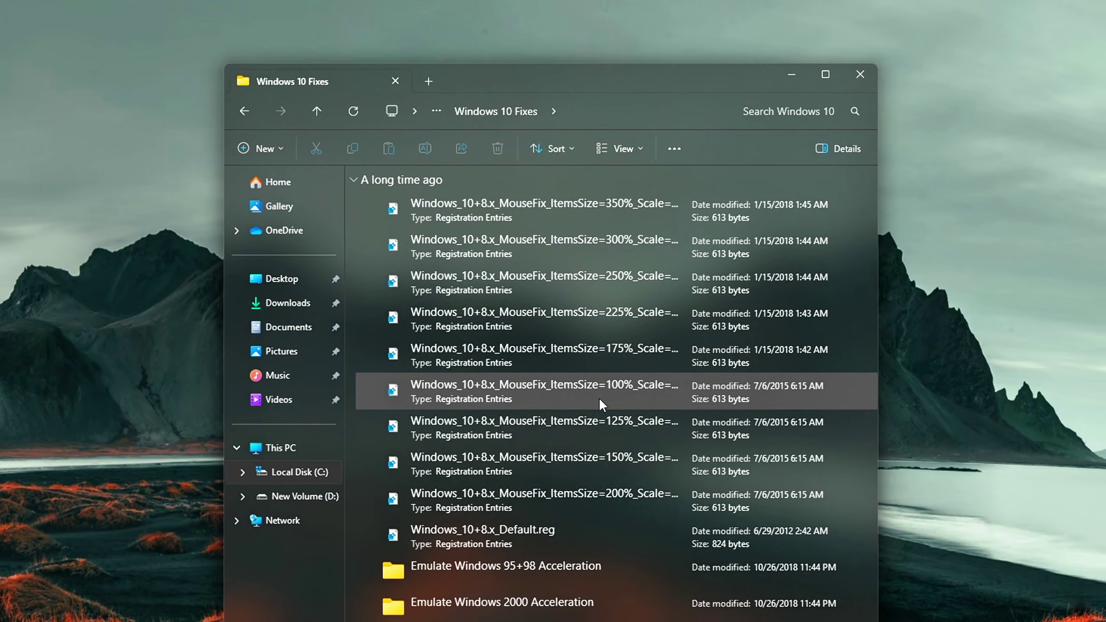
pyautogui.click(627, 204)
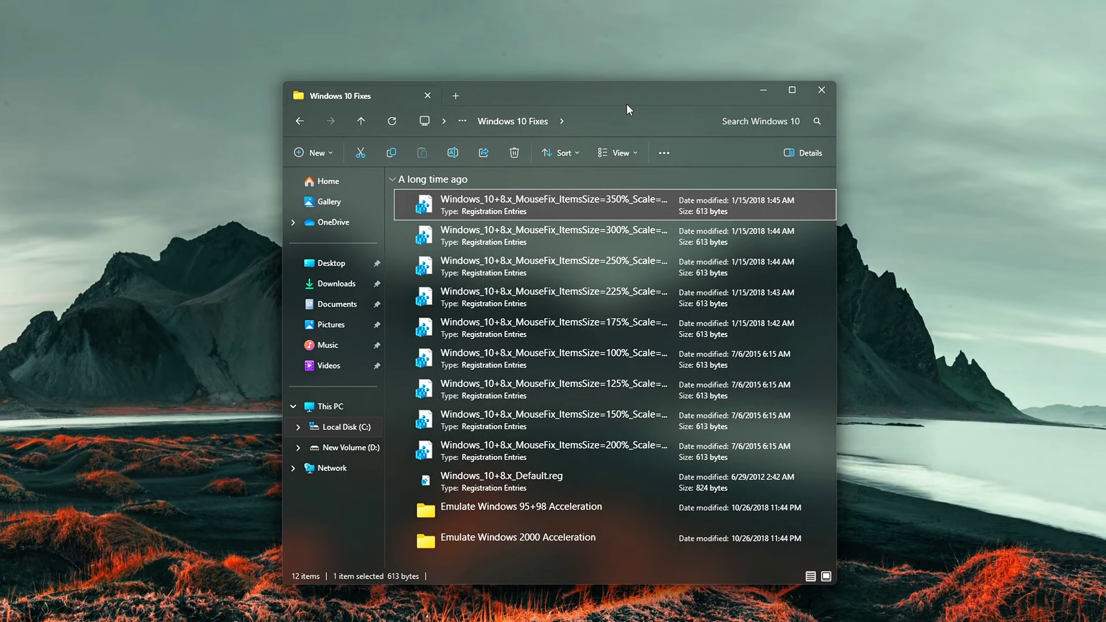
pyautogui.moveTo(626, 102); pyautogui.dragTo(775, 75)
pyautogui.rightClick(163, 178)
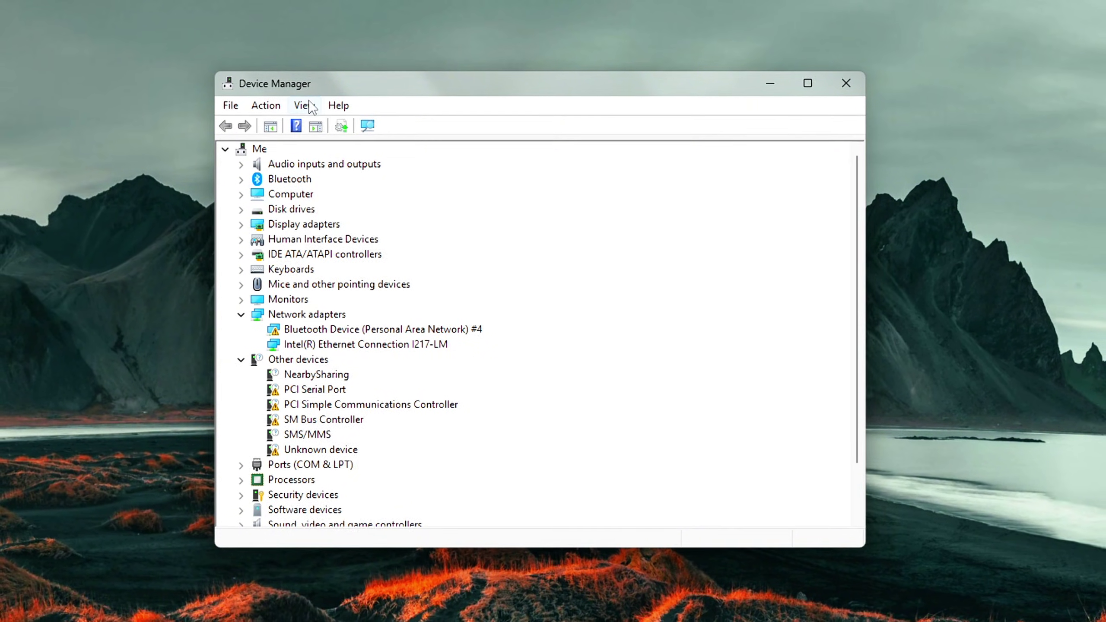
# Switch Device Manager to list devices by connection
pyautogui.click(342, 109)
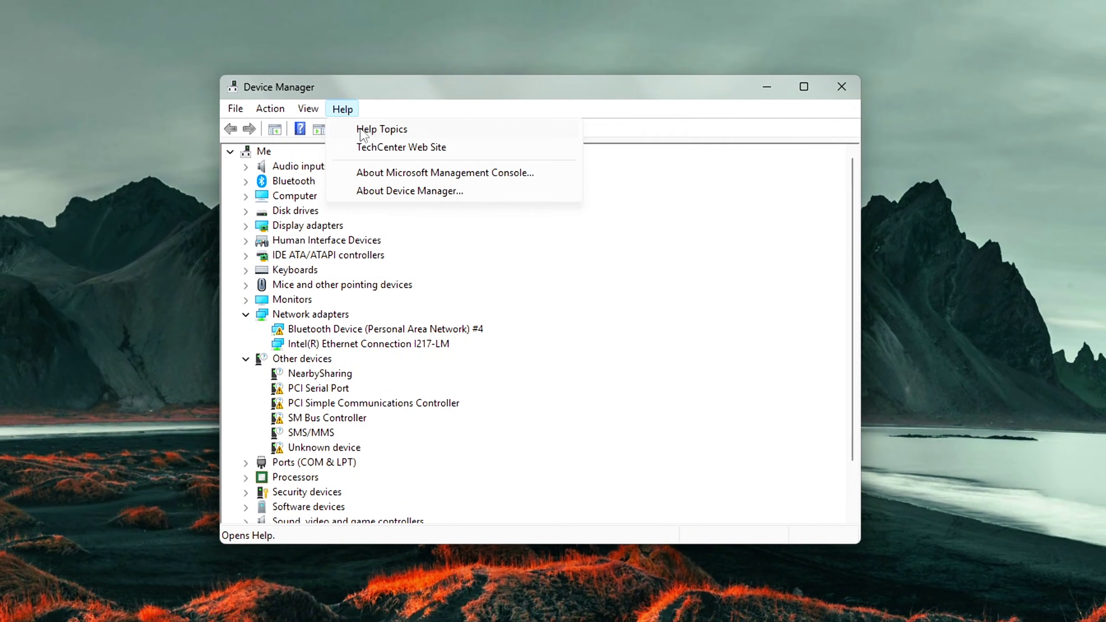
pyautogui.moveTo(308, 108)
pyautogui.click(370, 148)
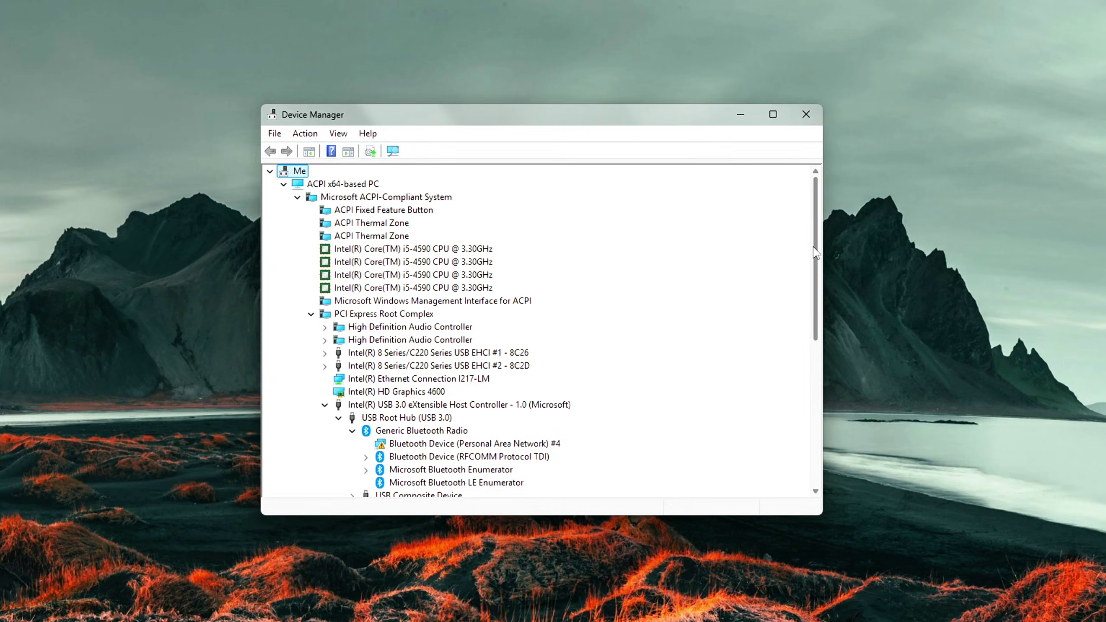
# Expand the USB Composite Device and its USB Input Devices to find the HID-compliant mouse
pyautogui.scroll(-3, 815, 253)
pyautogui.click(351, 392)
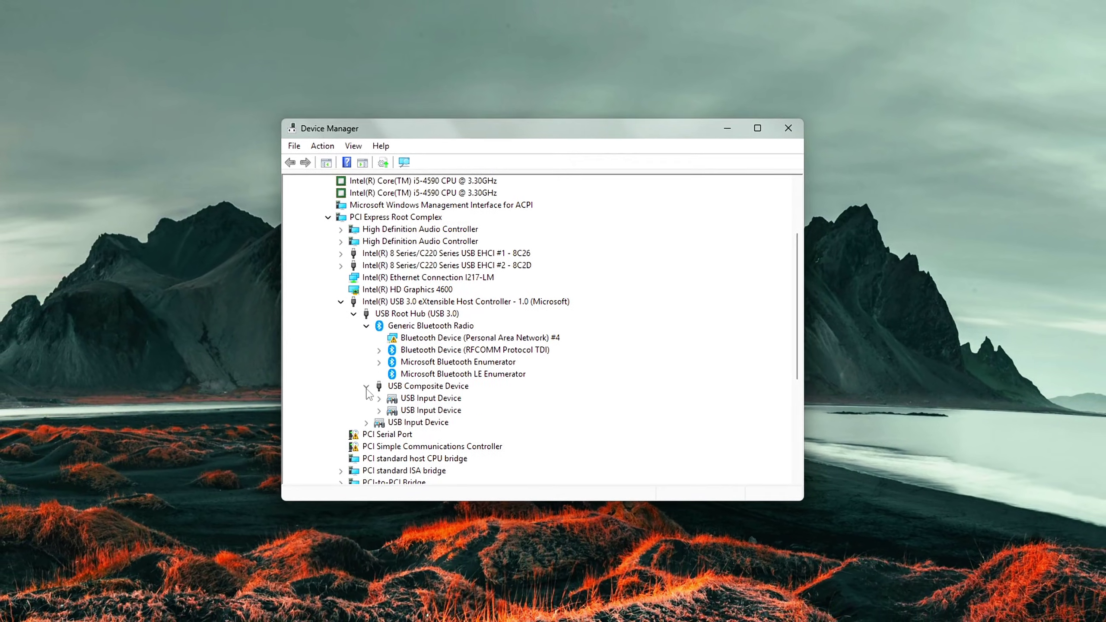
pyautogui.doubleClick(431, 397)
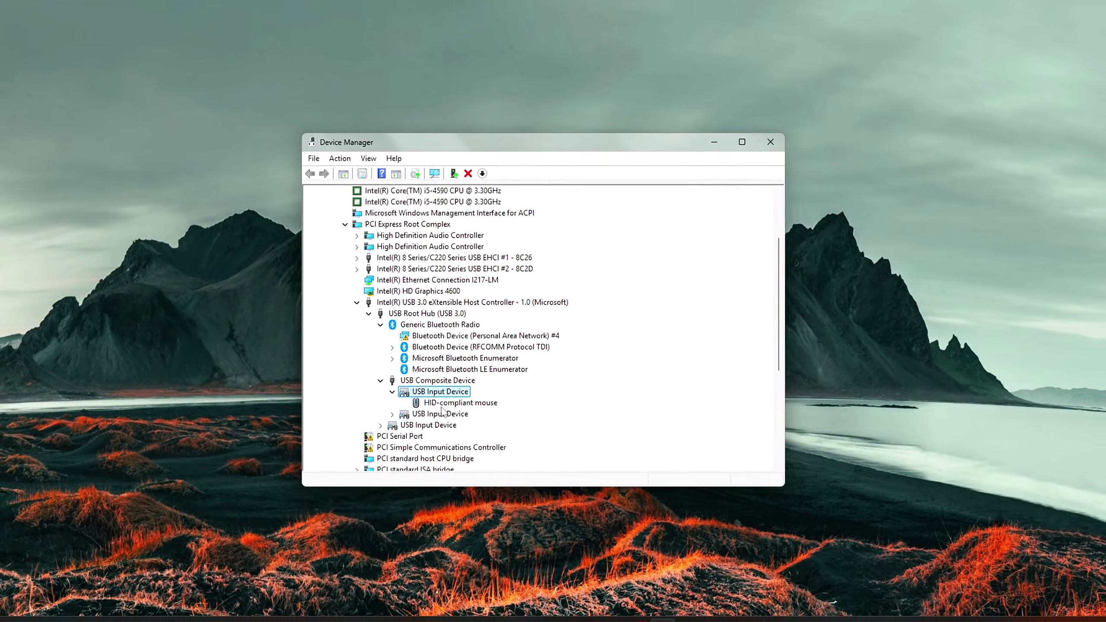
pyautogui.click(460, 402)
pyautogui.click(392, 414)
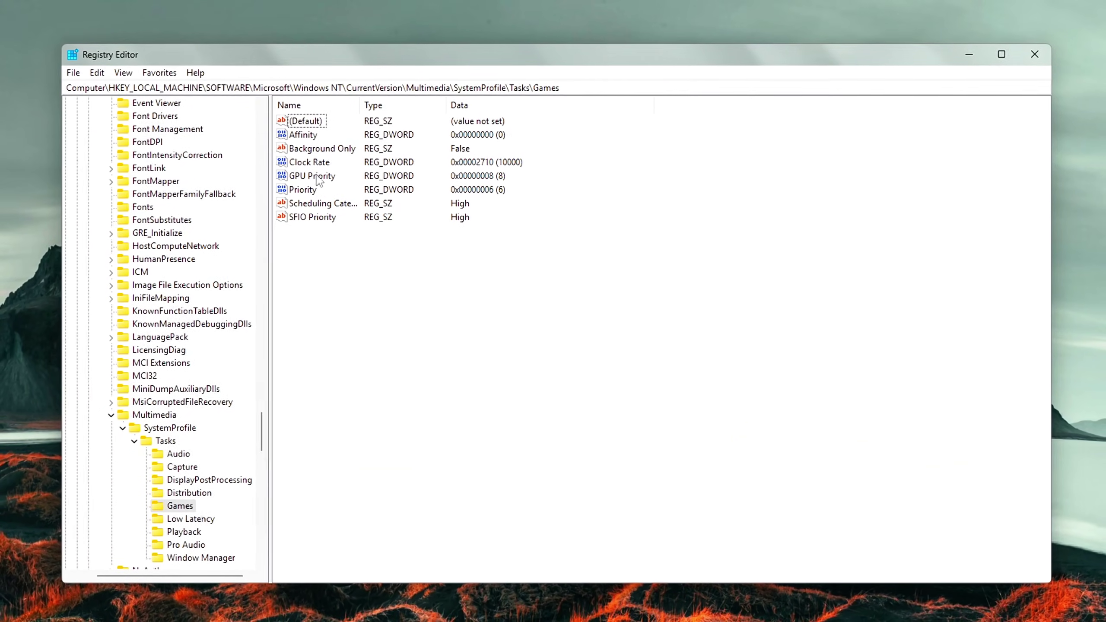
# In the Games task key, keep GPU Priority at 8, check Priority is 6, and select Scheduling Category
pyautogui.doubleClick(312, 175)
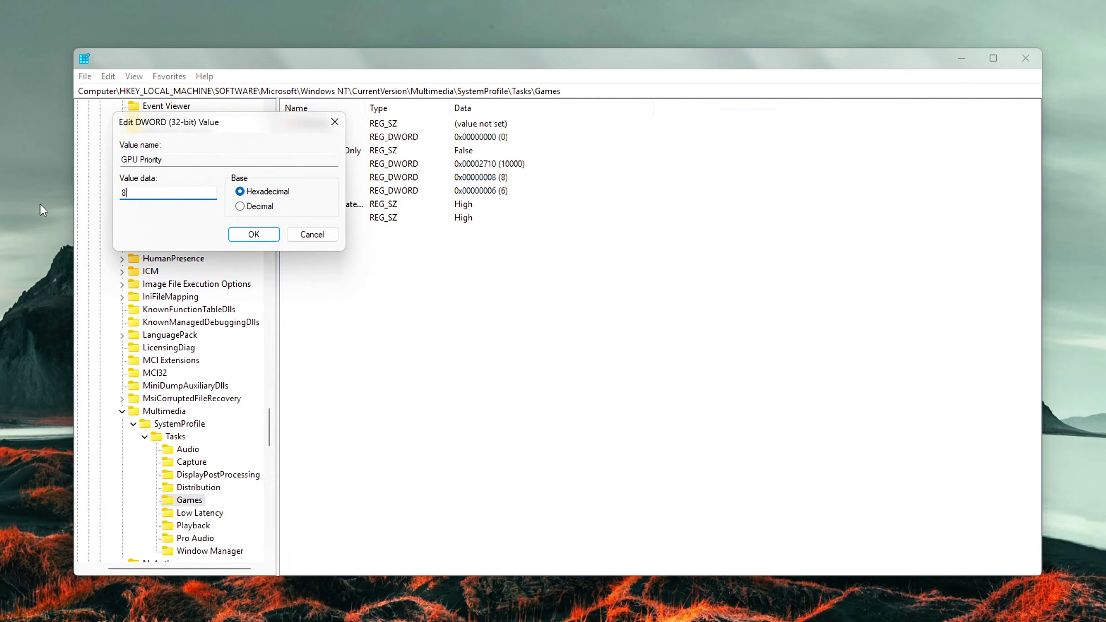
pyautogui.click(251, 235)
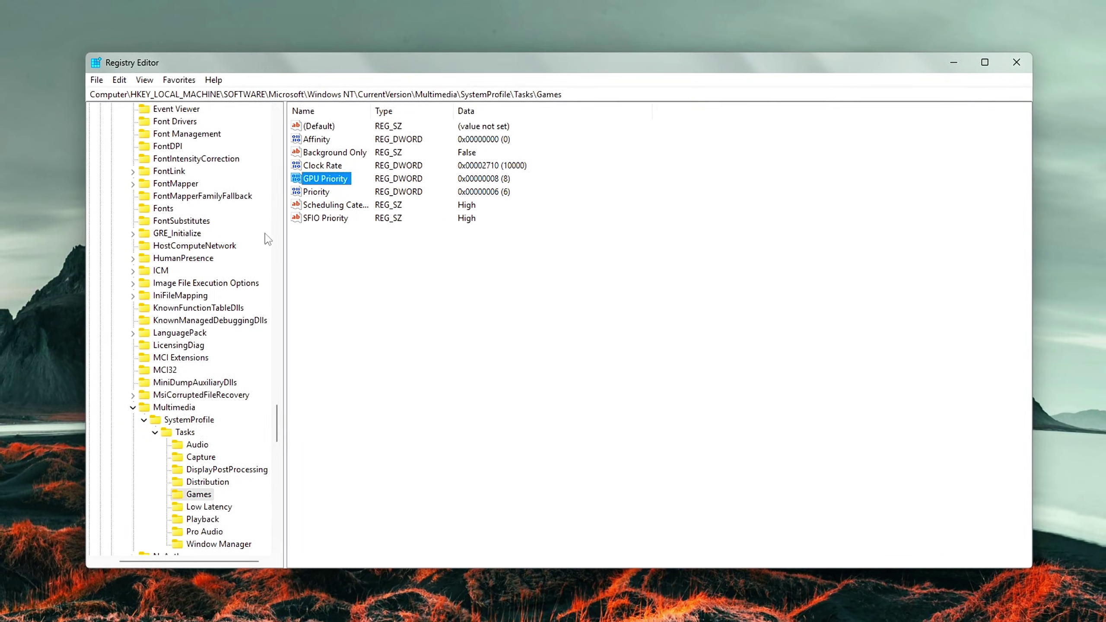
pyautogui.doubleClick(324, 193)
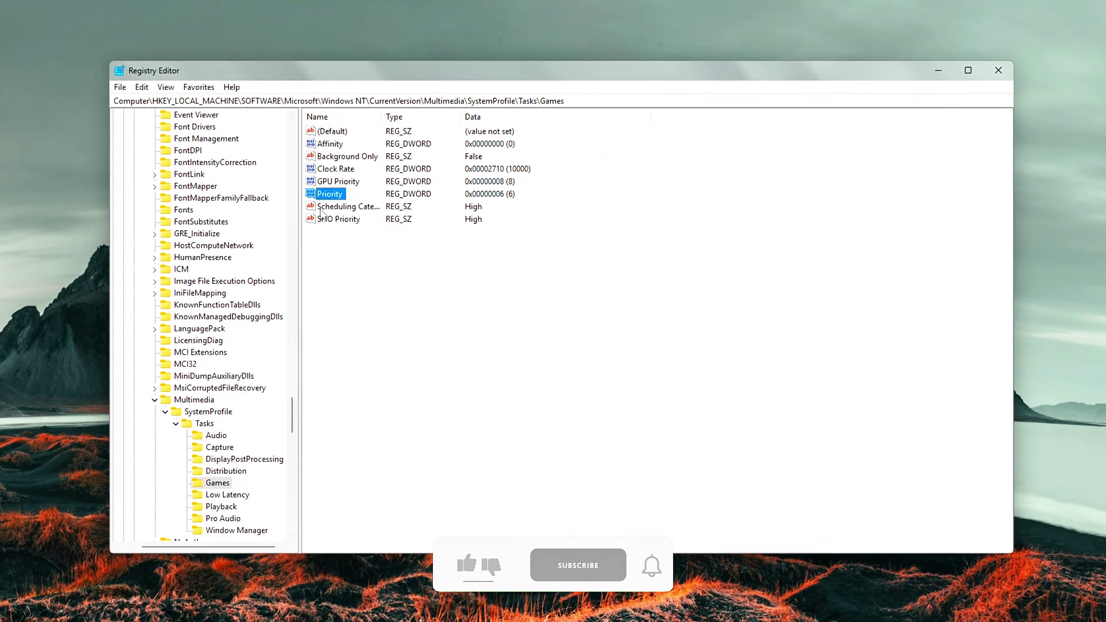
pyautogui.click(325, 208)
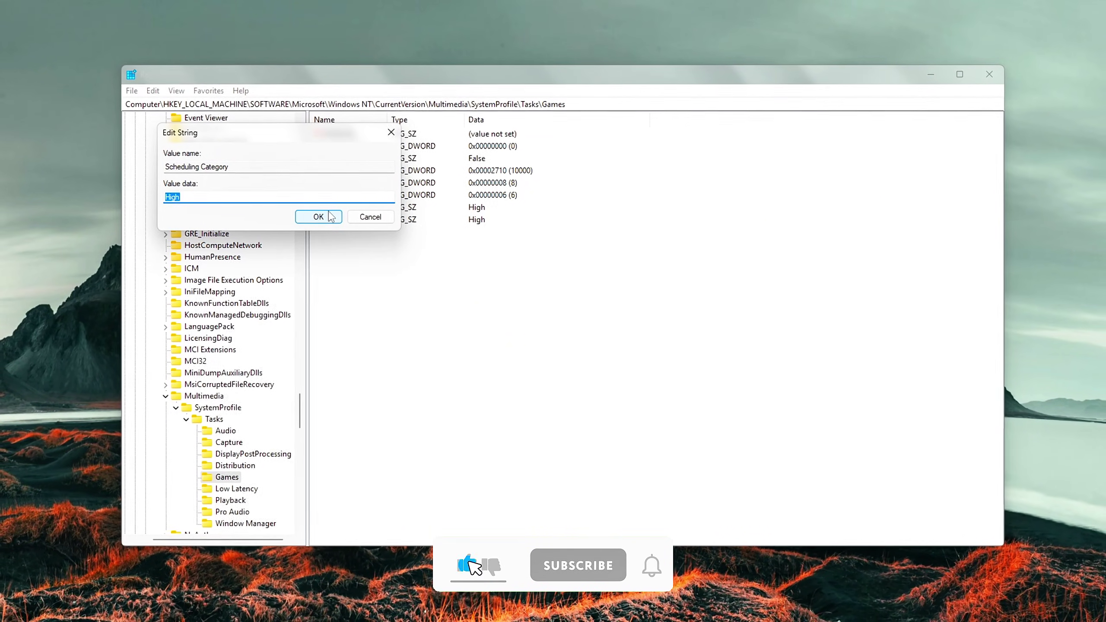